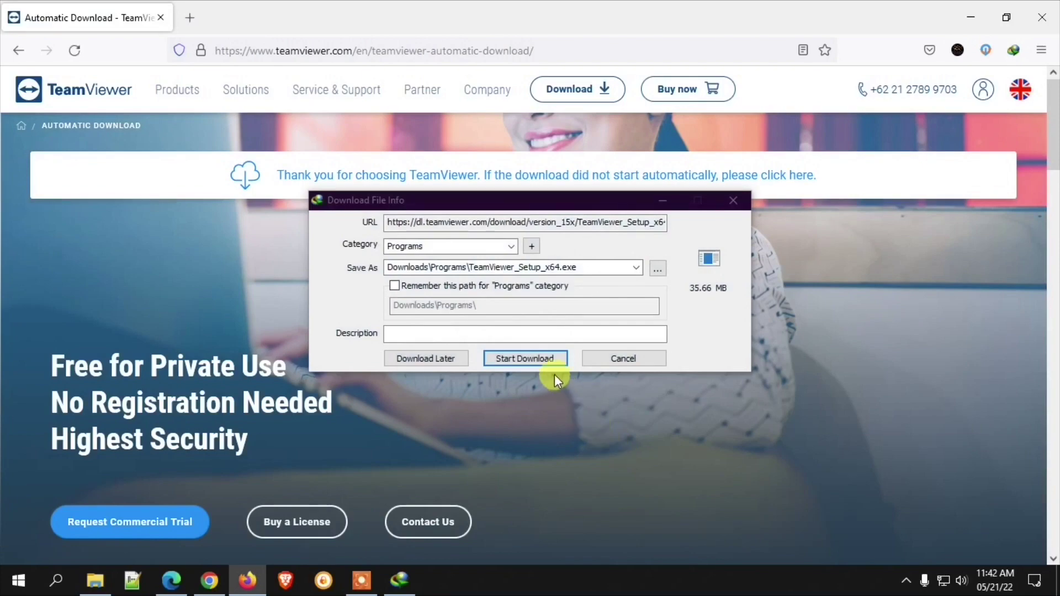
- Download TeamViewer_Setup_x64.exe, clear the browser and the Compressed folder off the screen, and open the folder containing the downloaded installer
click(545, 353)
click(1042, 17)
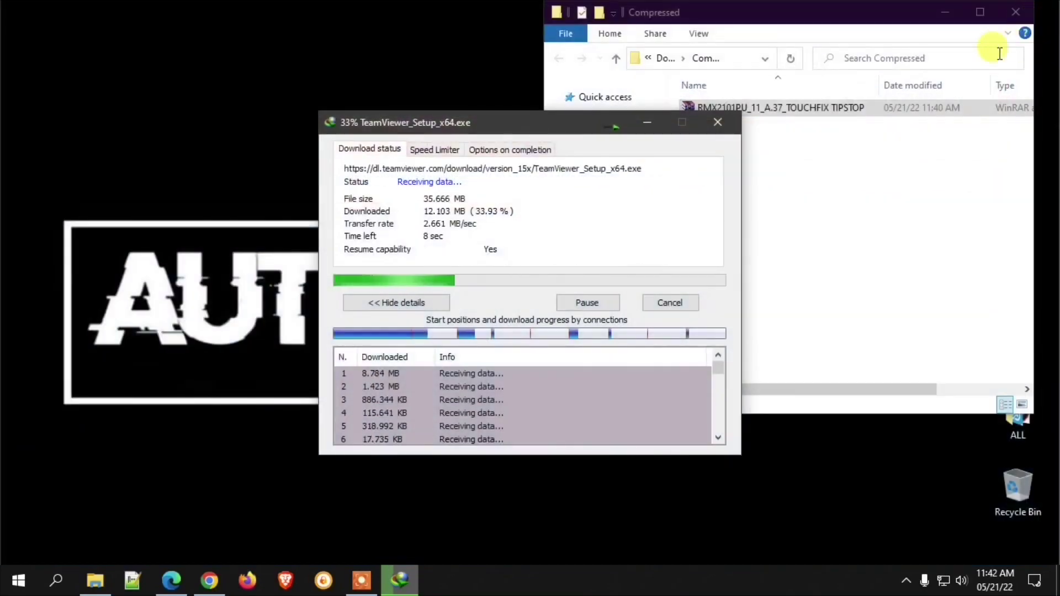
click(945, 11)
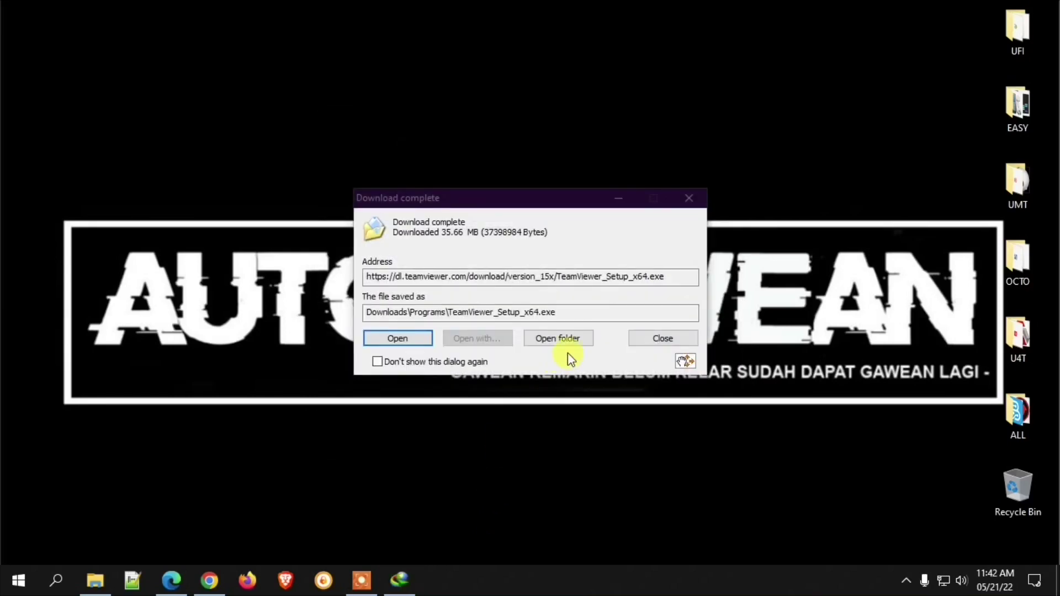
click(574, 341)
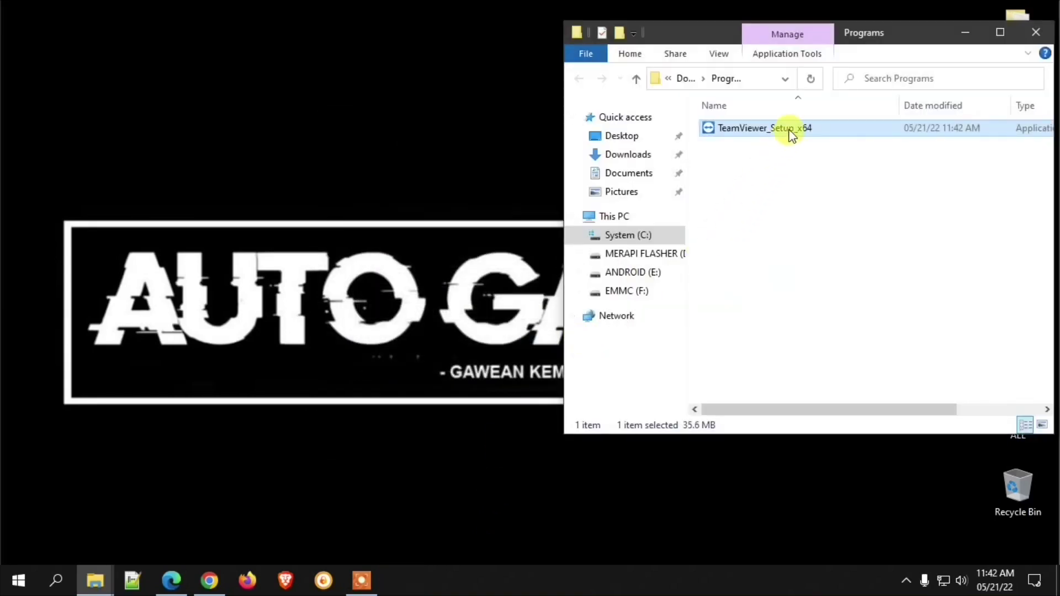
- Run TeamViewer_Setup_x64 and accept the license agreement with the default installation option
right_click(790, 132)
click(757, 156)
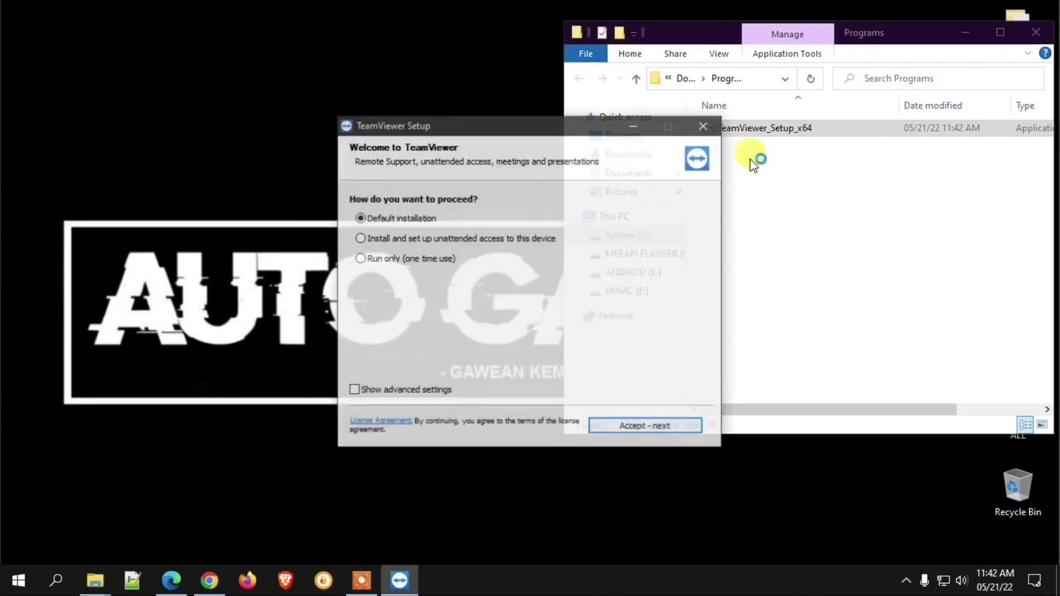
click(659, 429)
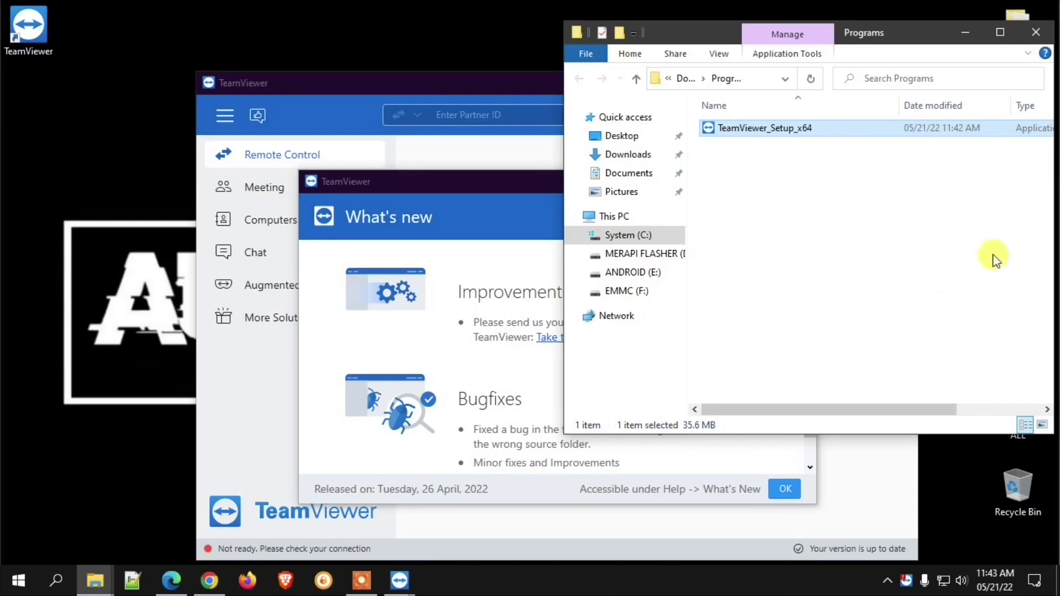
- Close the Programs folder, dismiss TeamViewer's What's new notes, and highlight this computer's remote control ID
click(1037, 32)
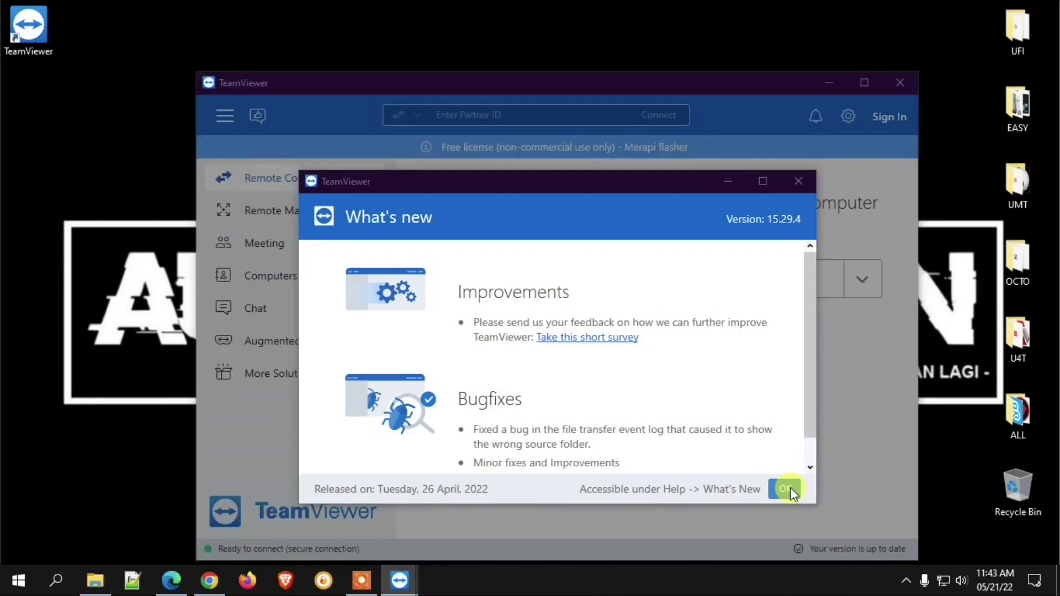
click(786, 488)
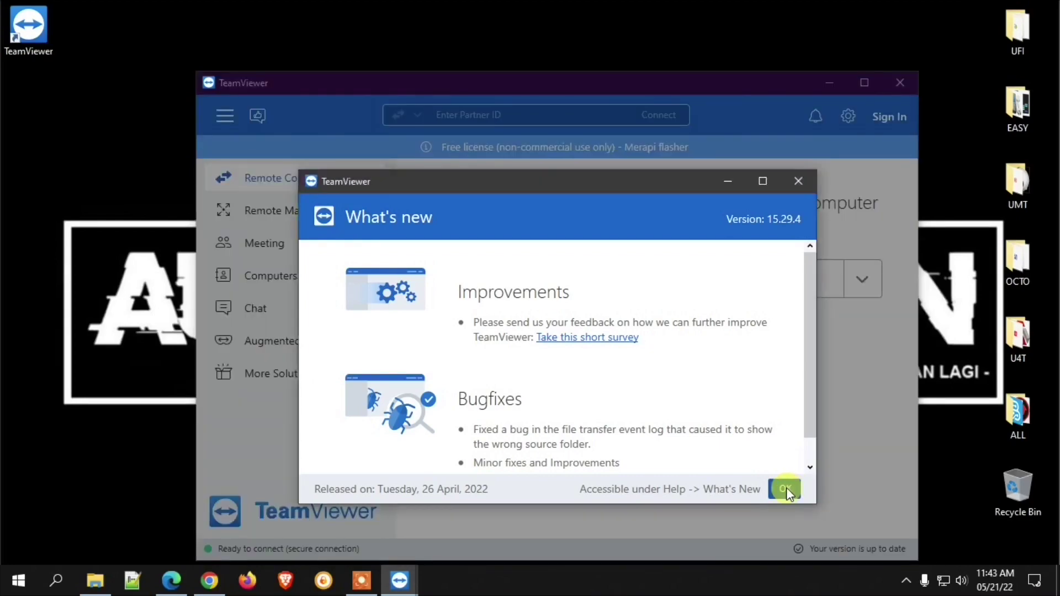
click(735, 207)
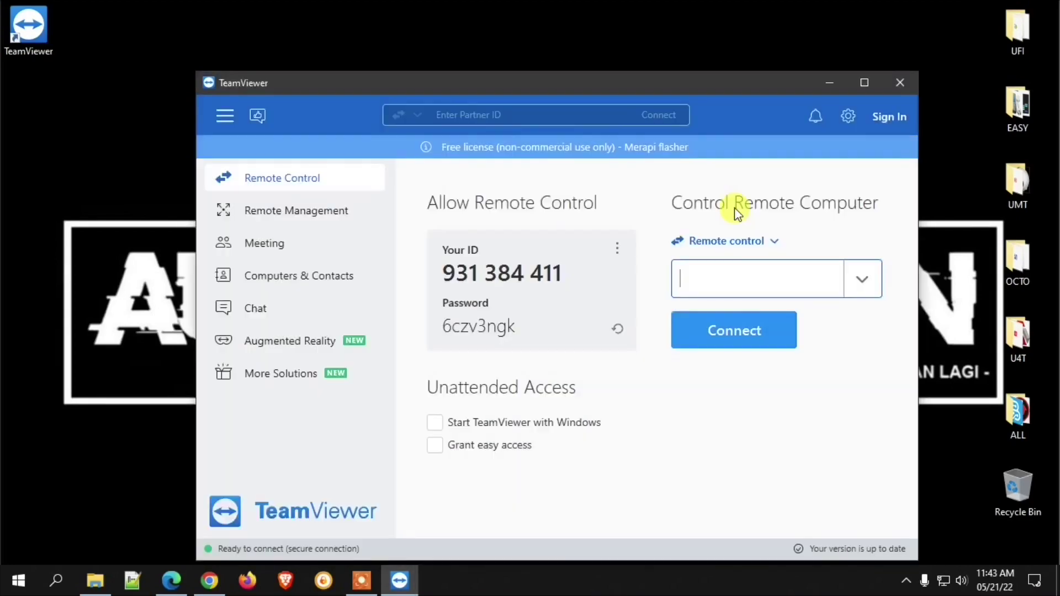
drag(567, 271, 442, 259)
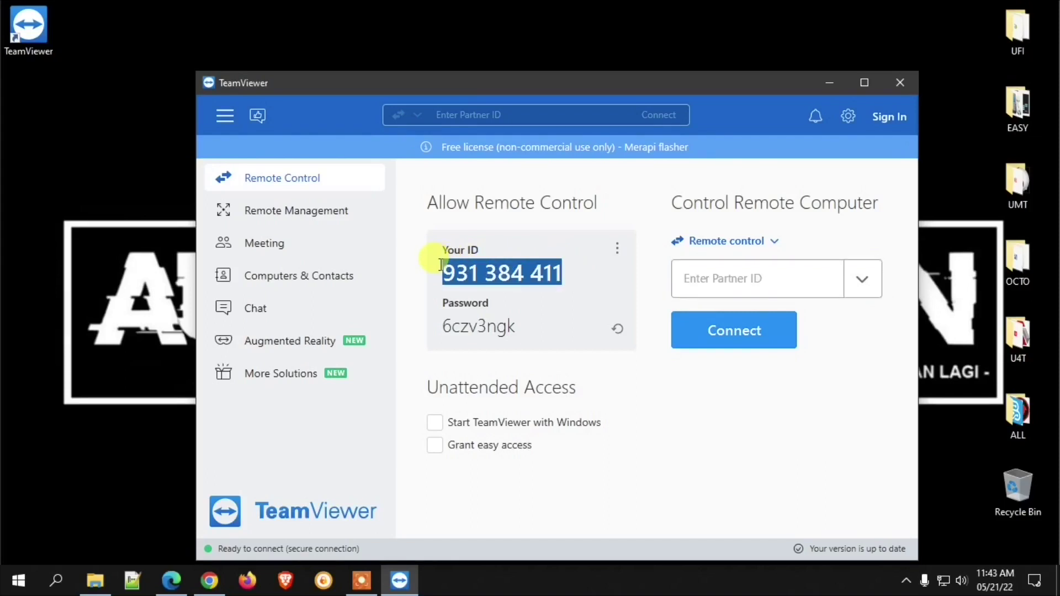
click(481, 457)
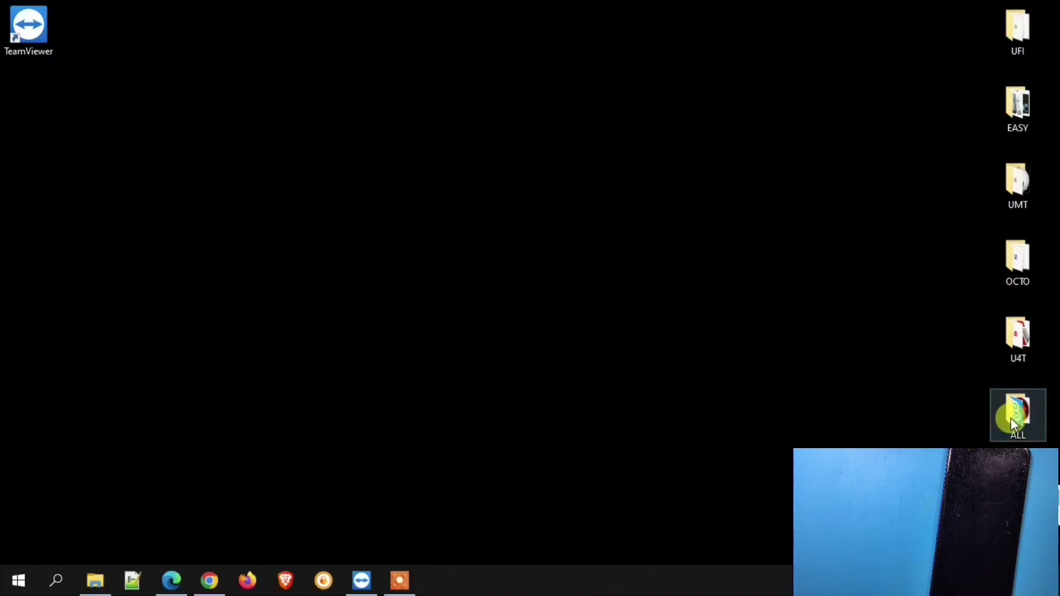
double_click(1011, 417)
click(1041, 25)
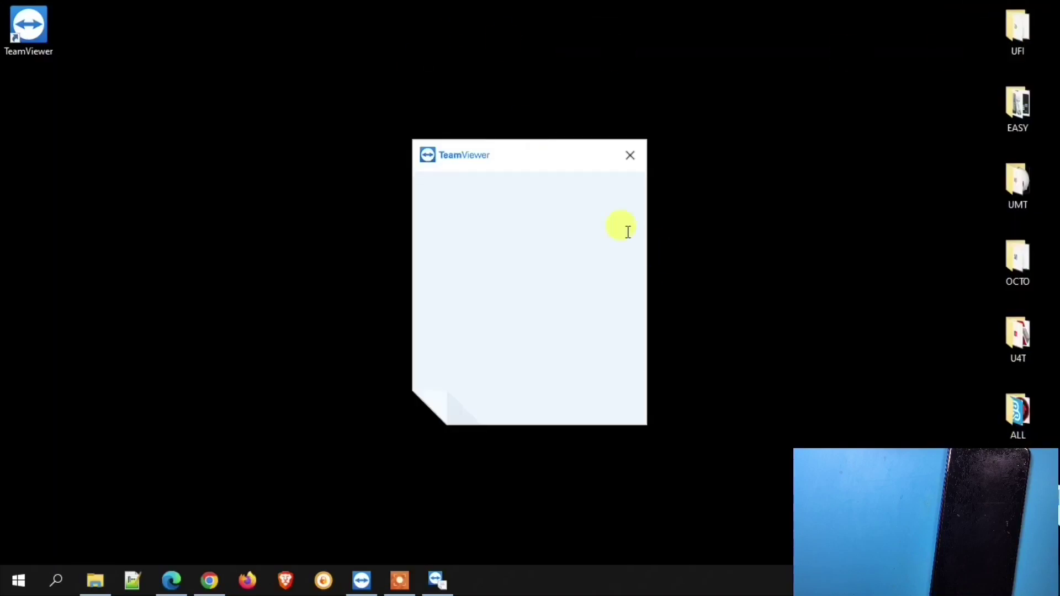
- Move the TeamViewer note to the desktop's upper corner and write "buka folder firmware" in it
drag(475, 157, 76, 22)
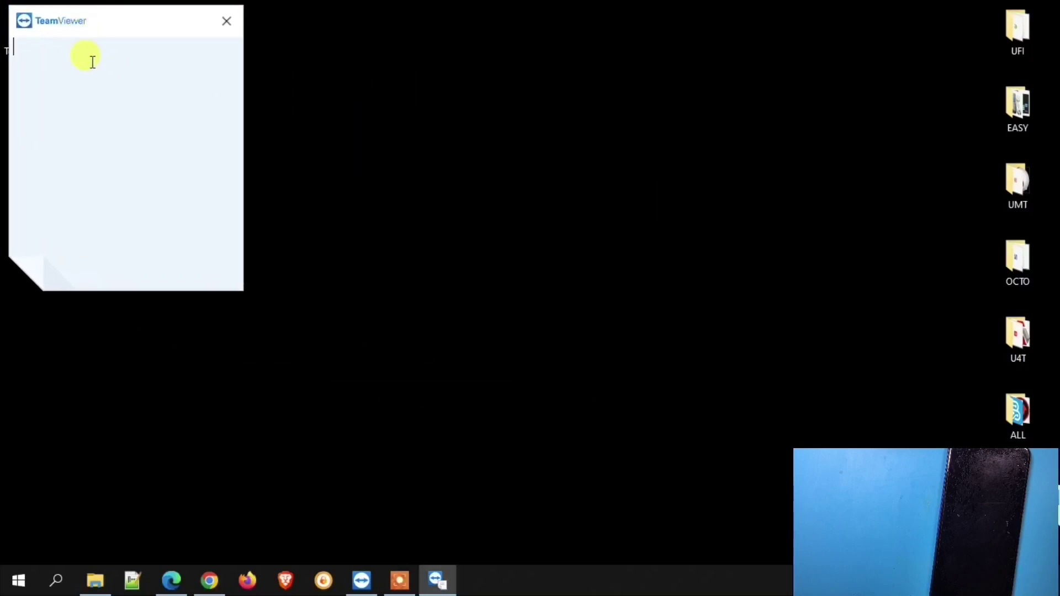
text(buka folder firm)
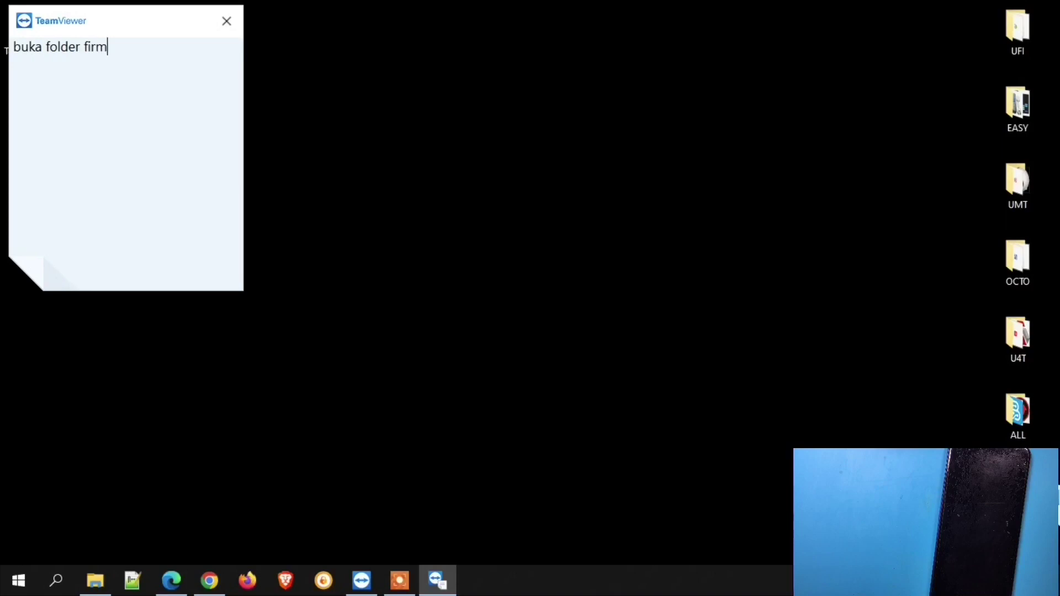
text(ware)
key(Return)
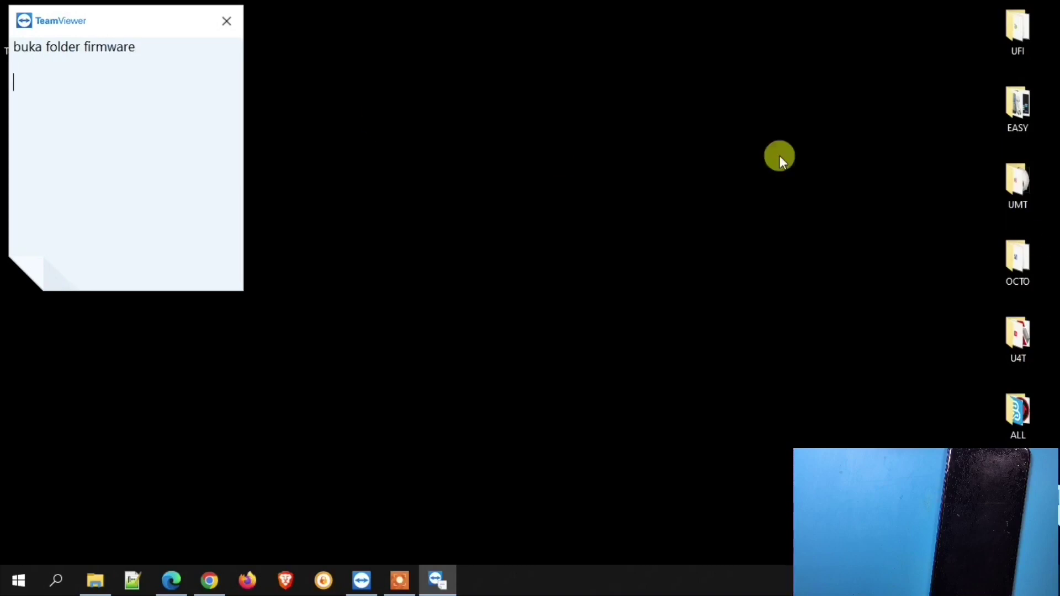
- Extract the RMX2101PU_11_A.37_TOUCHFIX TIPSTOP archive into the Compressed folder, hiding password characters and pasting the archive password
click(95, 580)
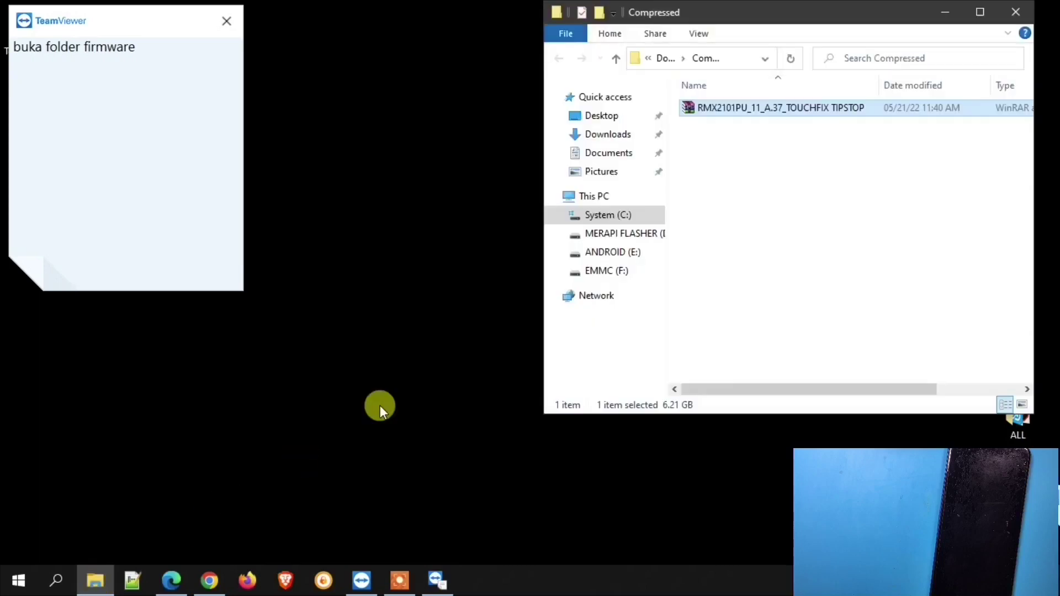
right_click(733, 109)
click(615, 161)
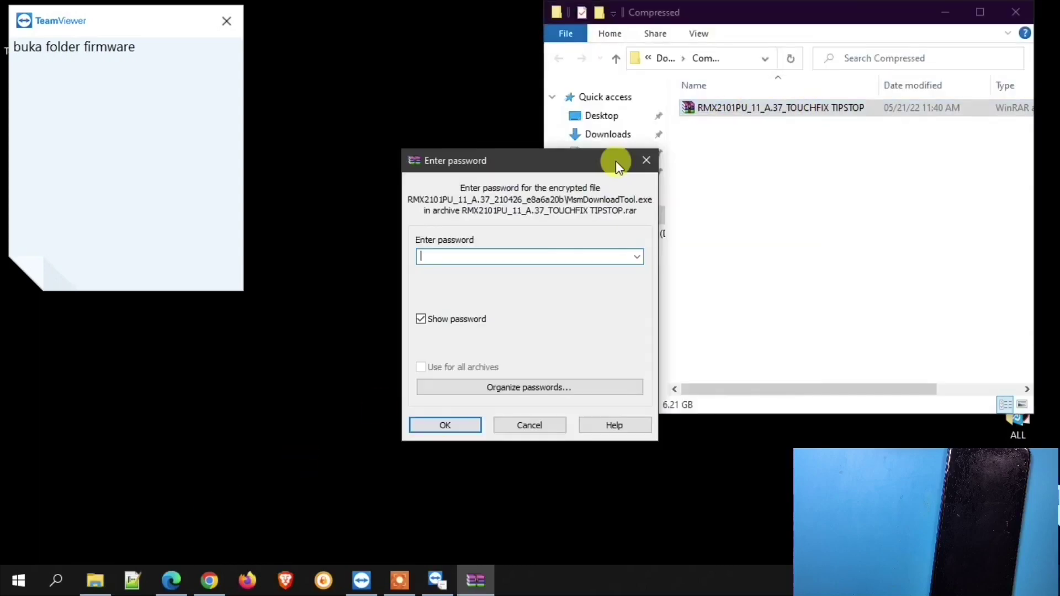
click(478, 320)
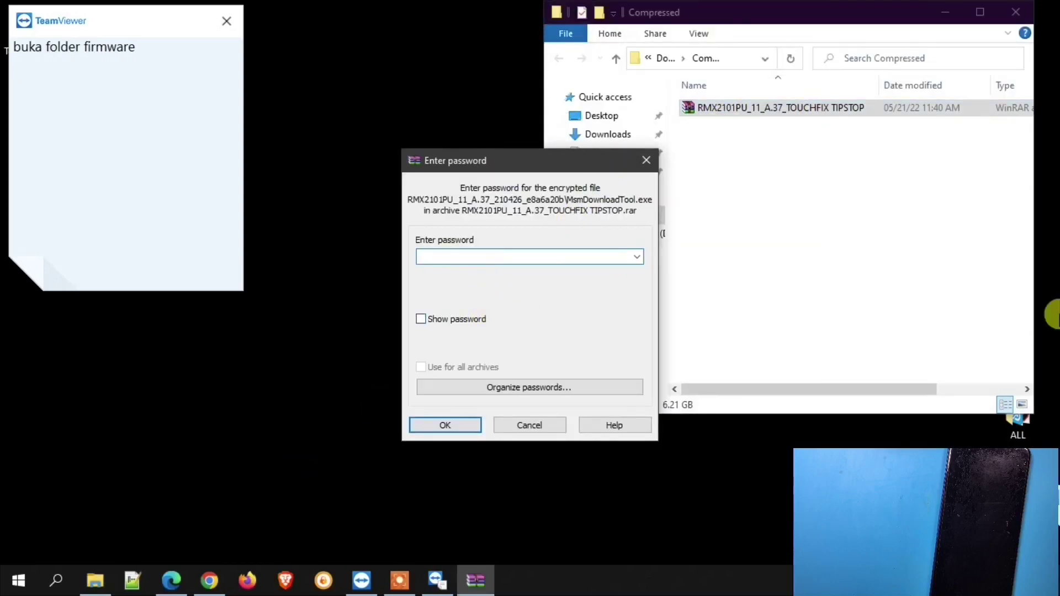
right_click(506, 257)
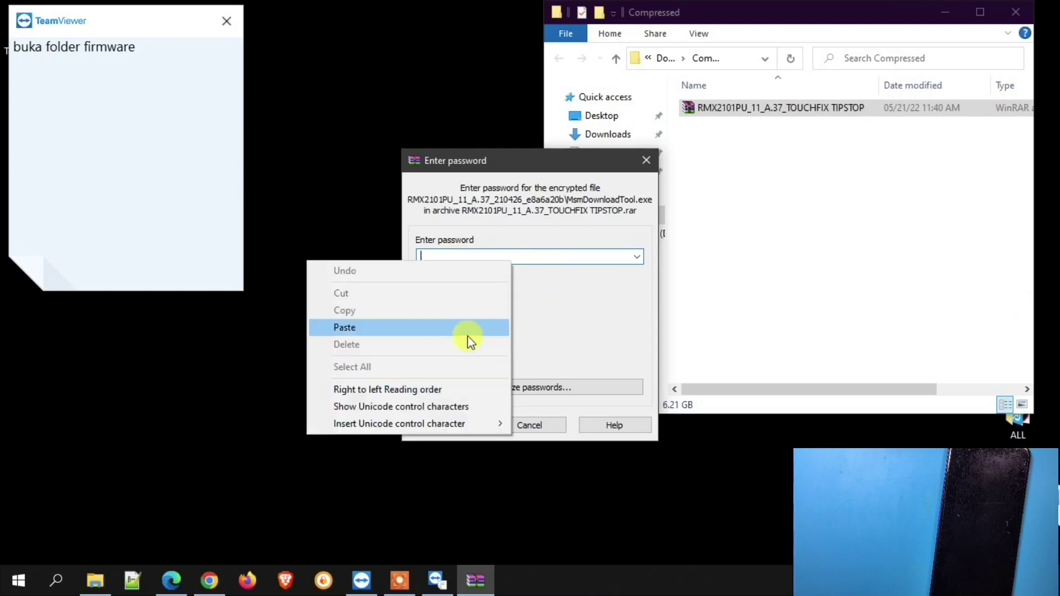
click(468, 338)
click(445, 425)
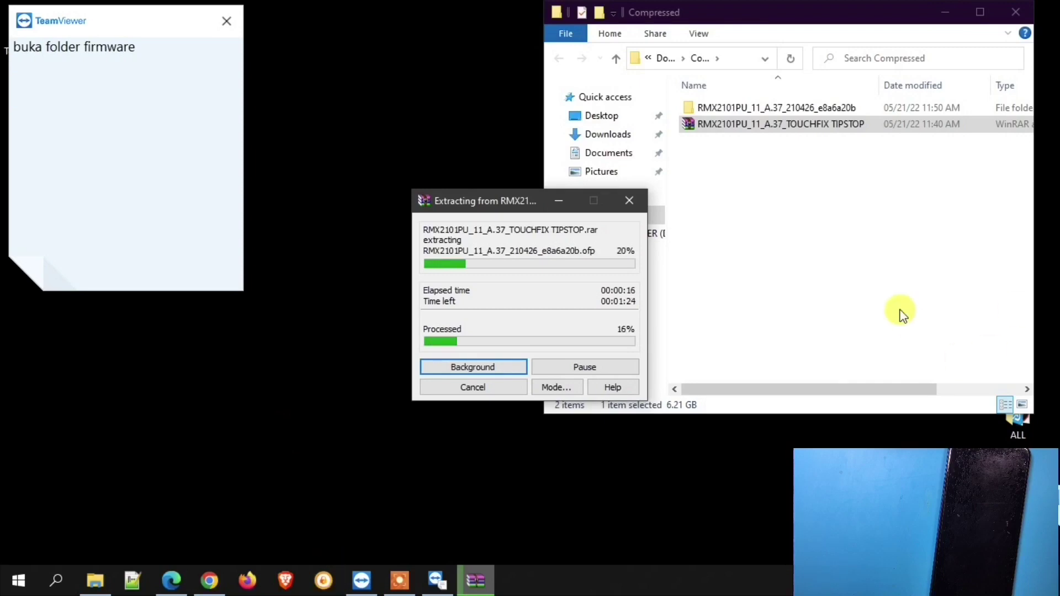
- Search Windows for "device" and open Device Manager
click(55, 578)
text(devi)
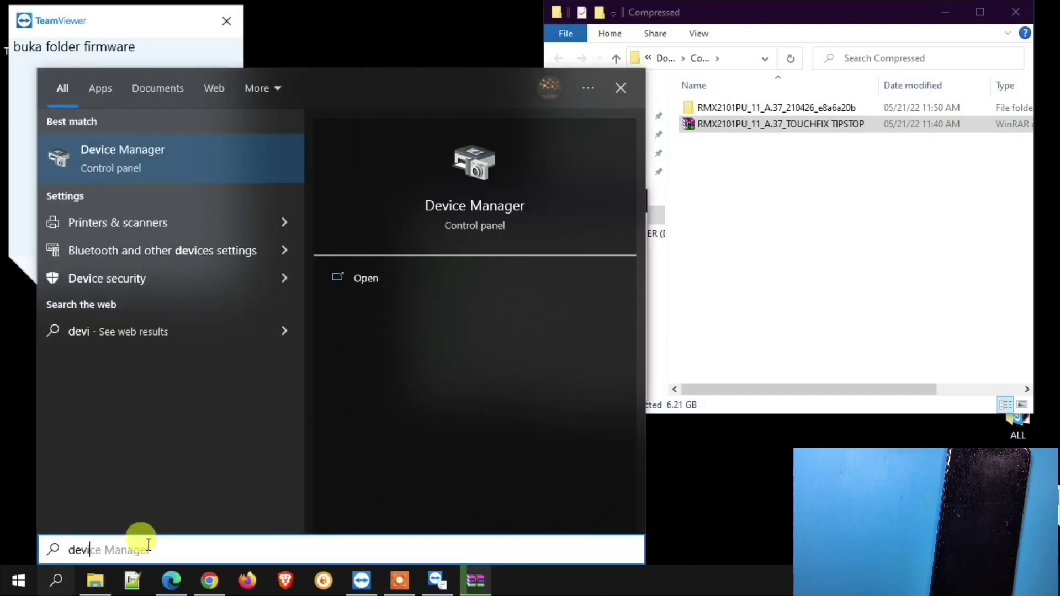
text(ce)
click(147, 167)
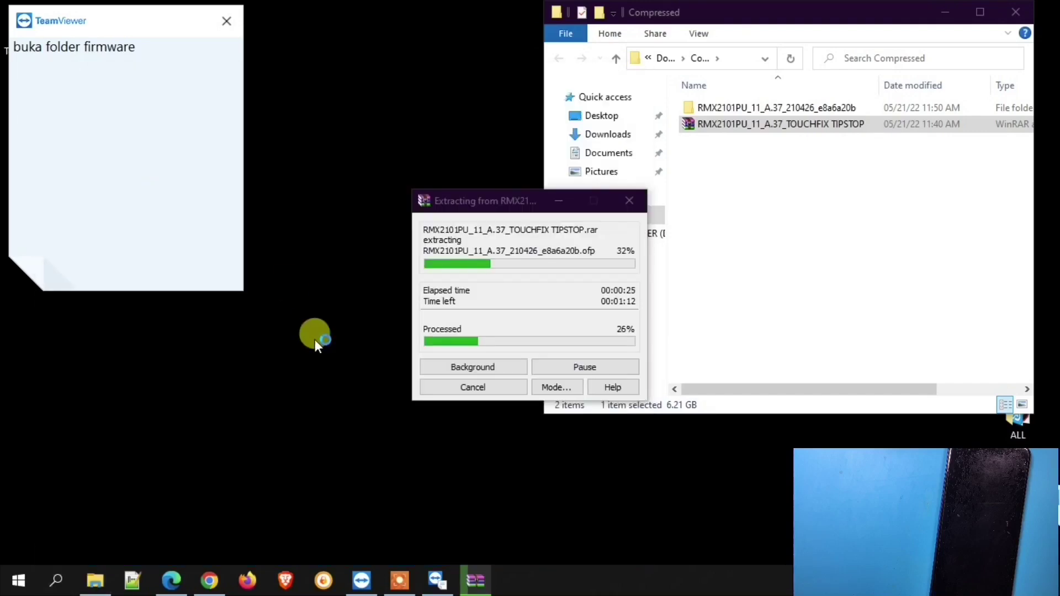
- Move the TeamViewer note aside, make Device Manager narrower and taller, and expand Ports (COM & LPT)
drag(153, 66, 925, 278)
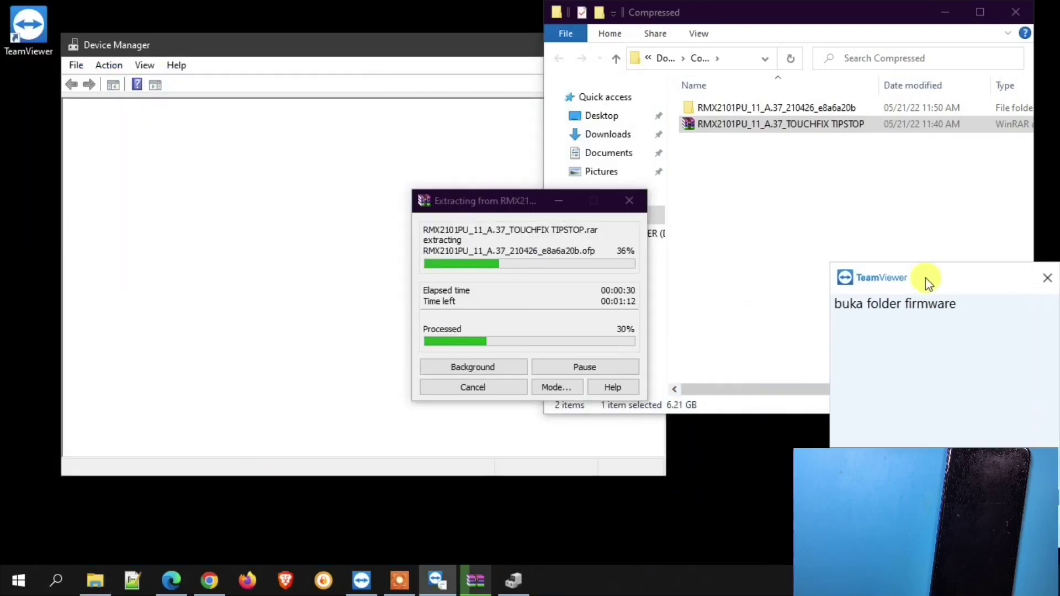
drag(665, 284, 336, 296)
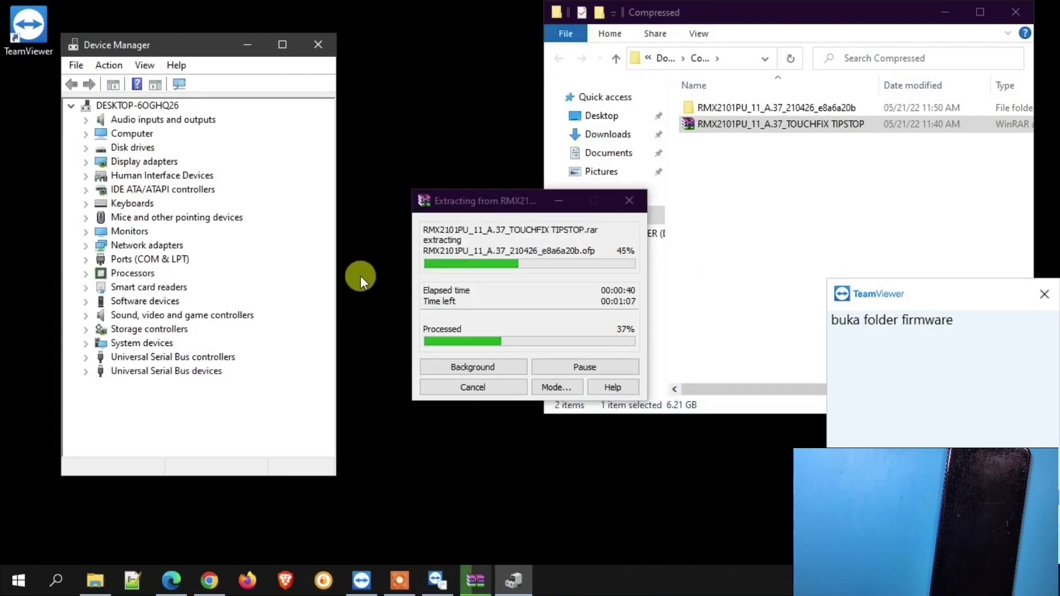
click(86, 260)
drag(335, 474, 368, 550)
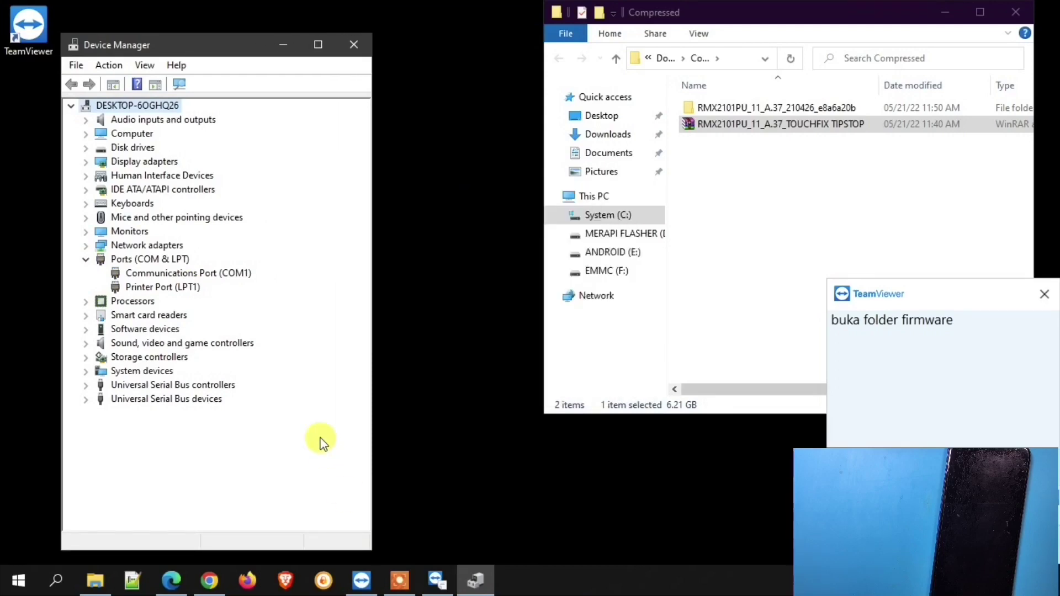
- Open the extracted RMX2101PU_11_A.37_210426_e8a6a20b folder and paste Realme_tool.rar into it
double_click(753, 109)
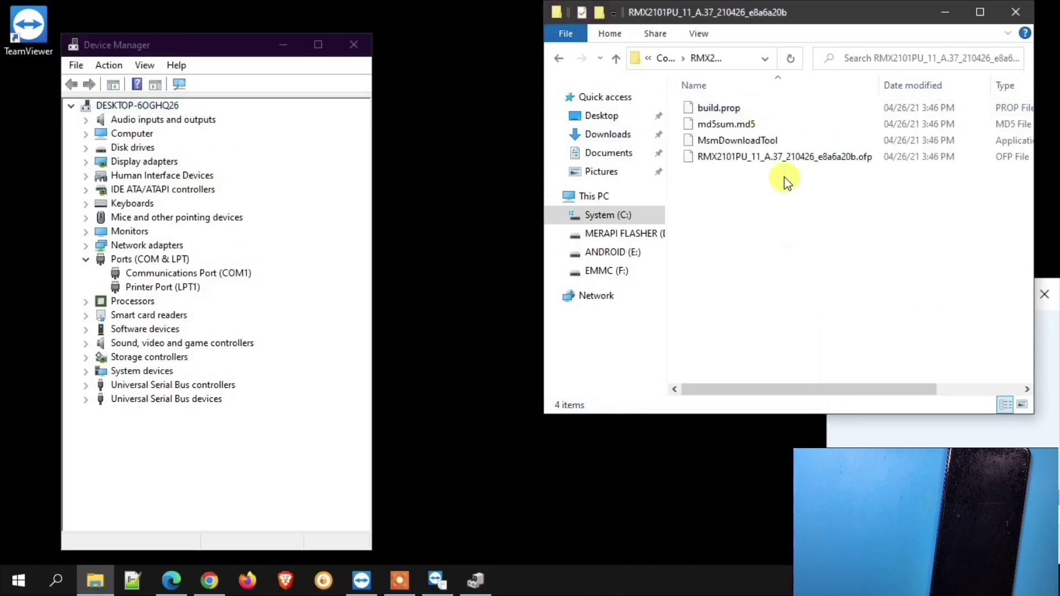
right_click(775, 256)
click(736, 359)
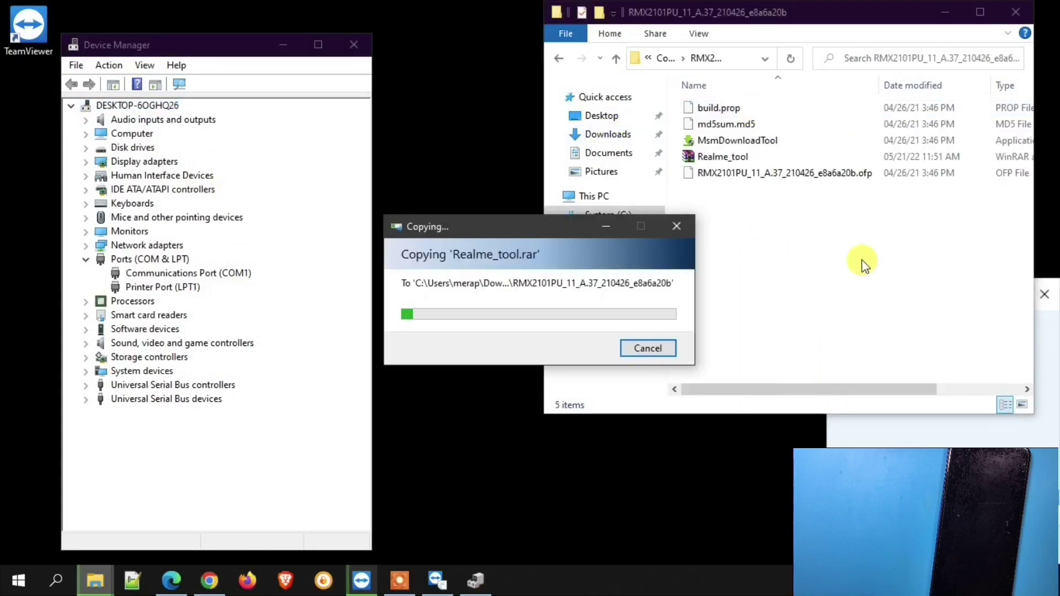
- Add the lines "test driver mase" and "hp off, tekan tahan vol" to the TeamViewer note
click(866, 426)
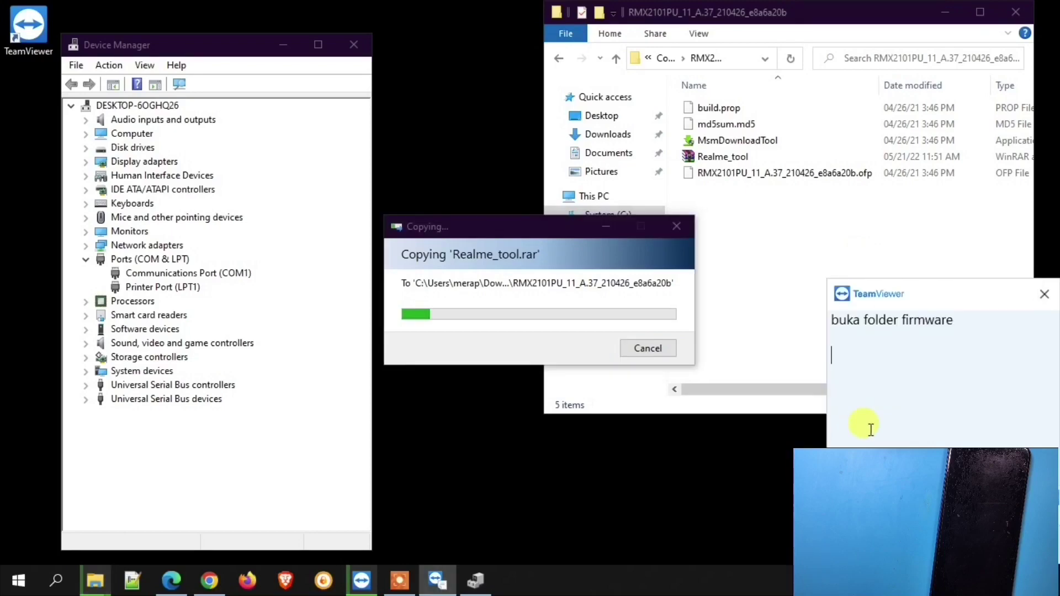
text(test driver mase )
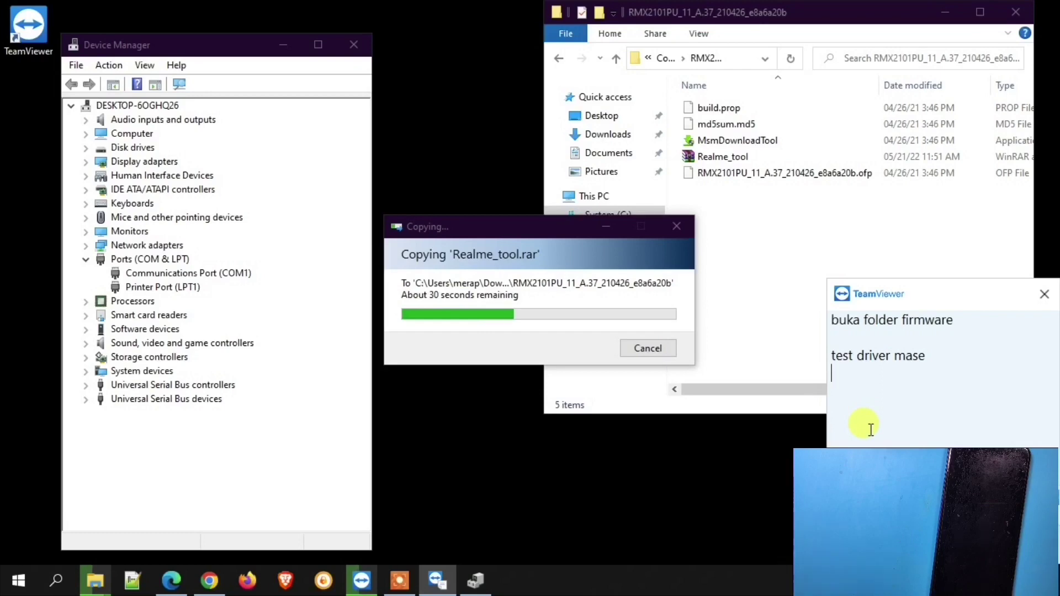
text(hp of)
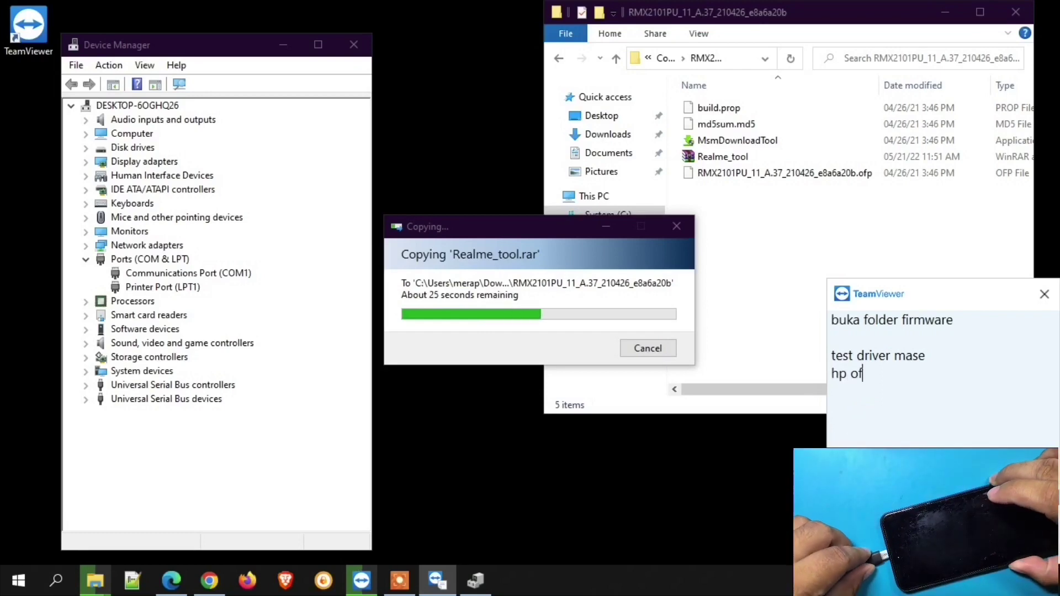
text(f, tekan tahan vol)
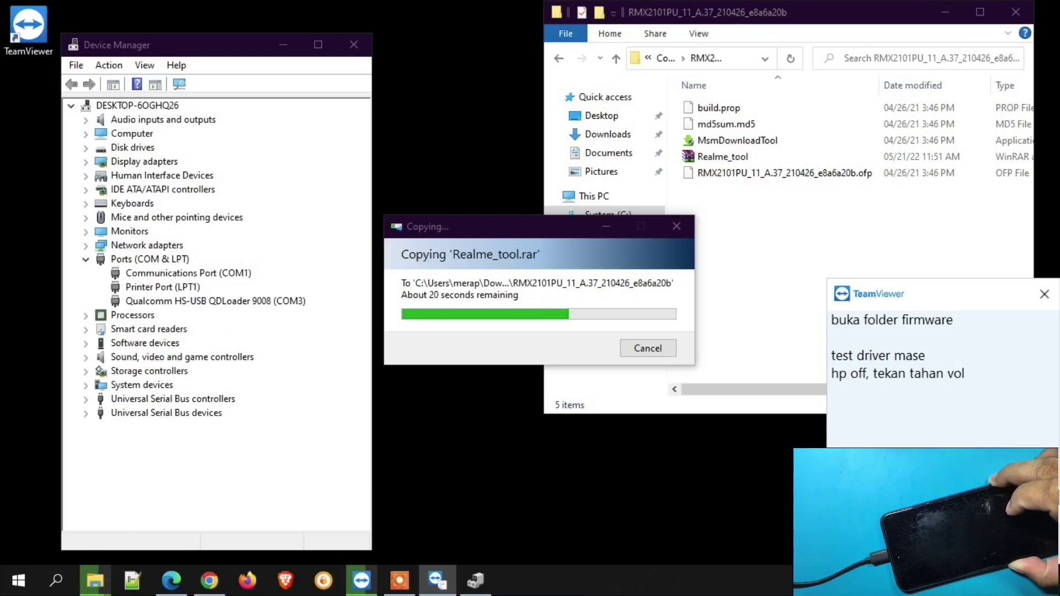
- Replace the note's "hp off, tekan tahan vol" line with "djos" and add "cabut sik gpp mas" and "tar aja EDL nya"
drag(1000, 367, 791, 379)
text(djos)
key(Return)
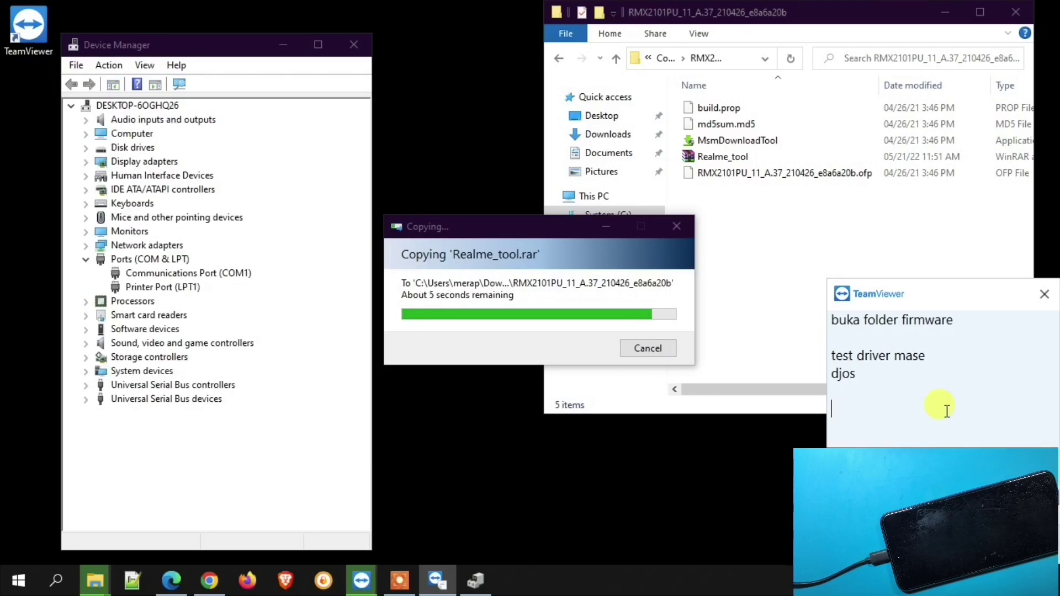
text(cabut sik gpp mas)
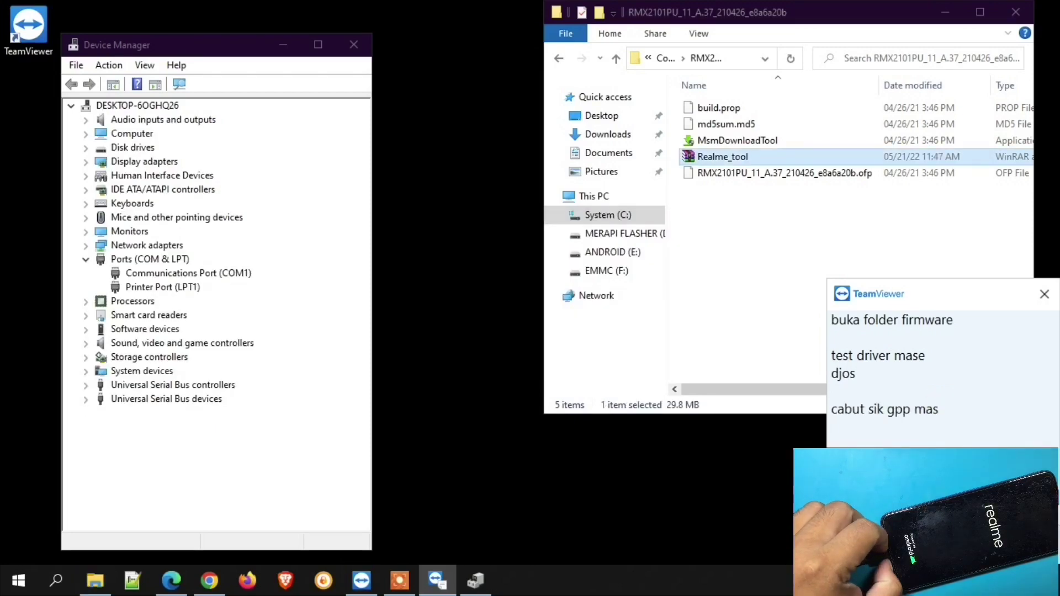
key(Return)
text(tar aja EDL nya)
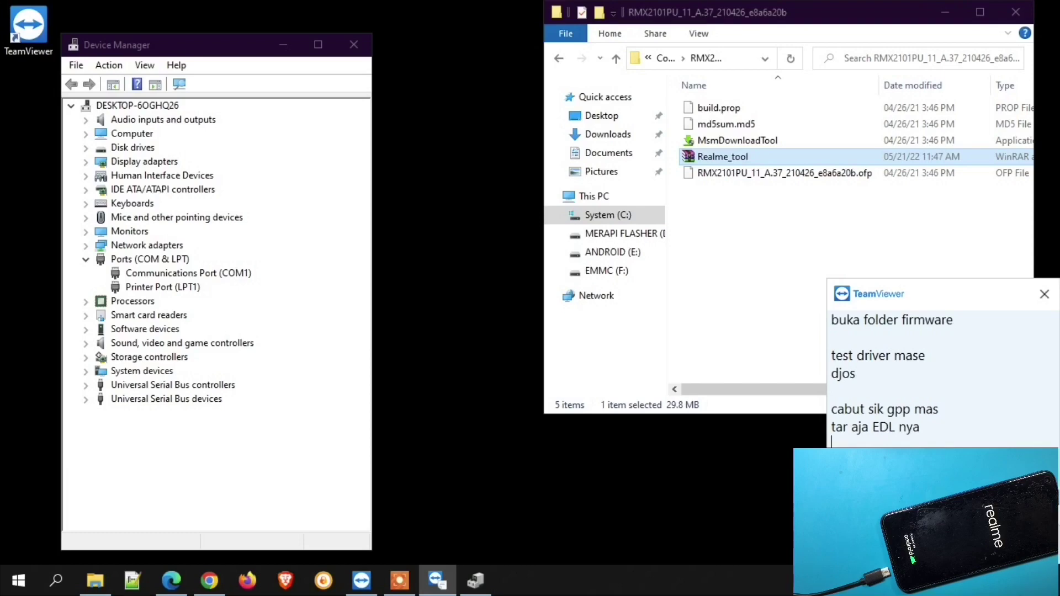
- Extract the Realme_tool archive into the firmware folder and launch RealMe_Login_Tool_v2.0
right_click(714, 158)
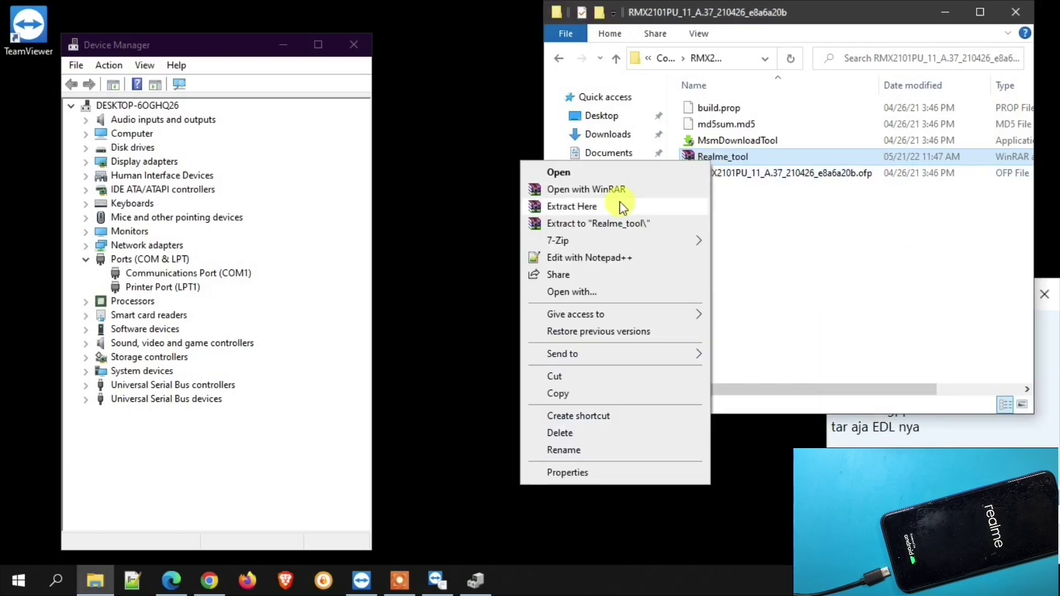
click(619, 201)
right_click(769, 176)
click(559, 189)
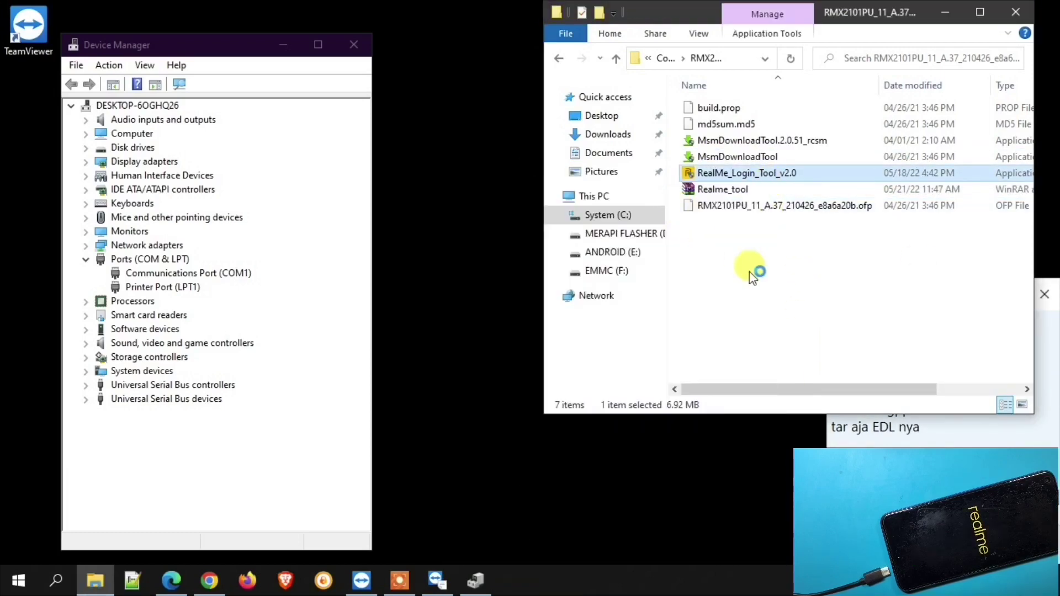
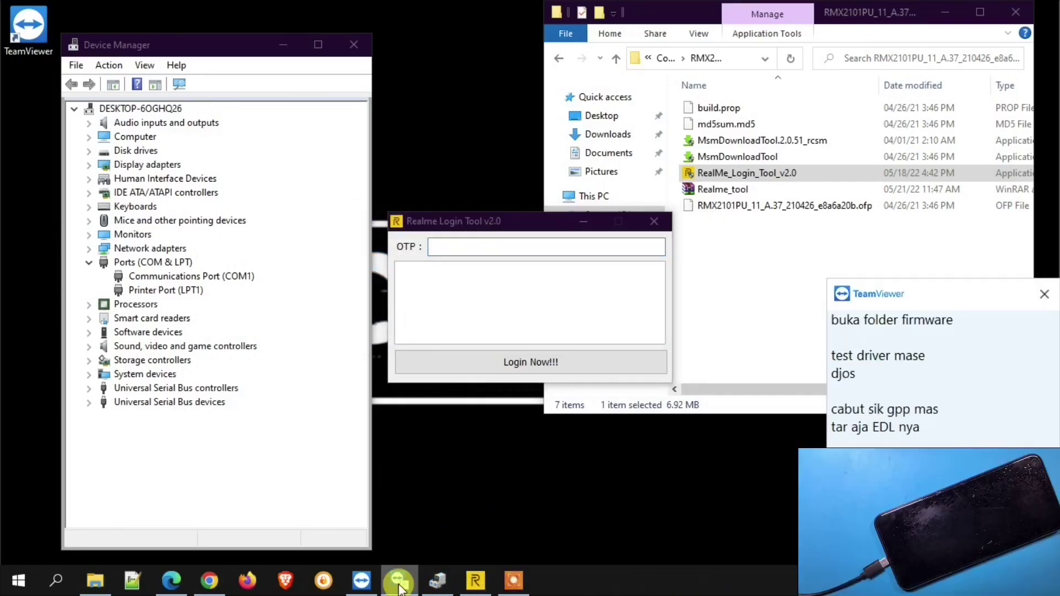
- Close the TeamViewer and Realme Login Tool windows and delete RealMe_Login_Tool_v2.0 from the firmware folder
click(362, 581)
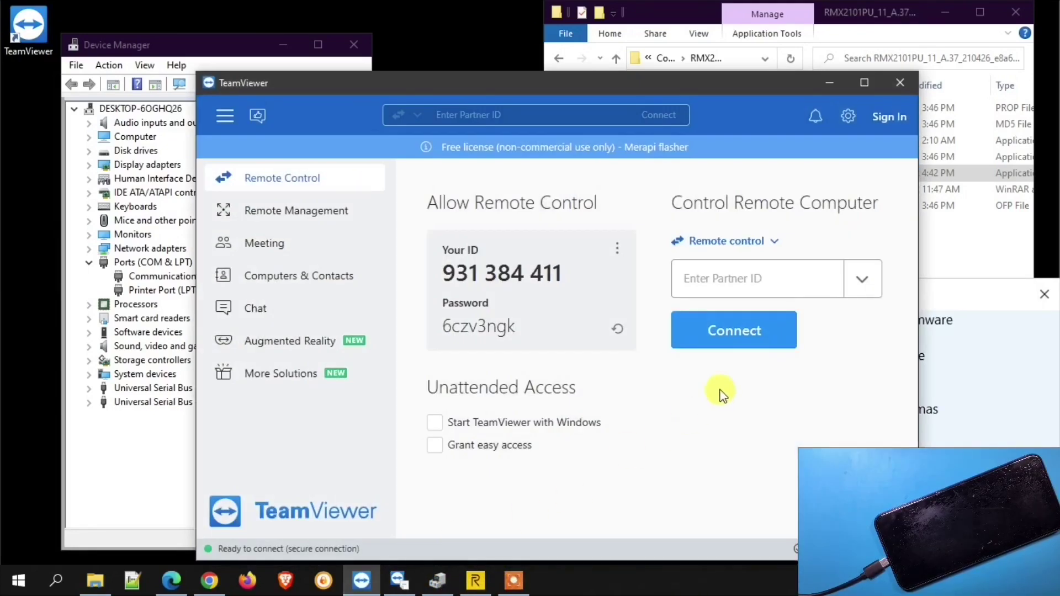
click(899, 84)
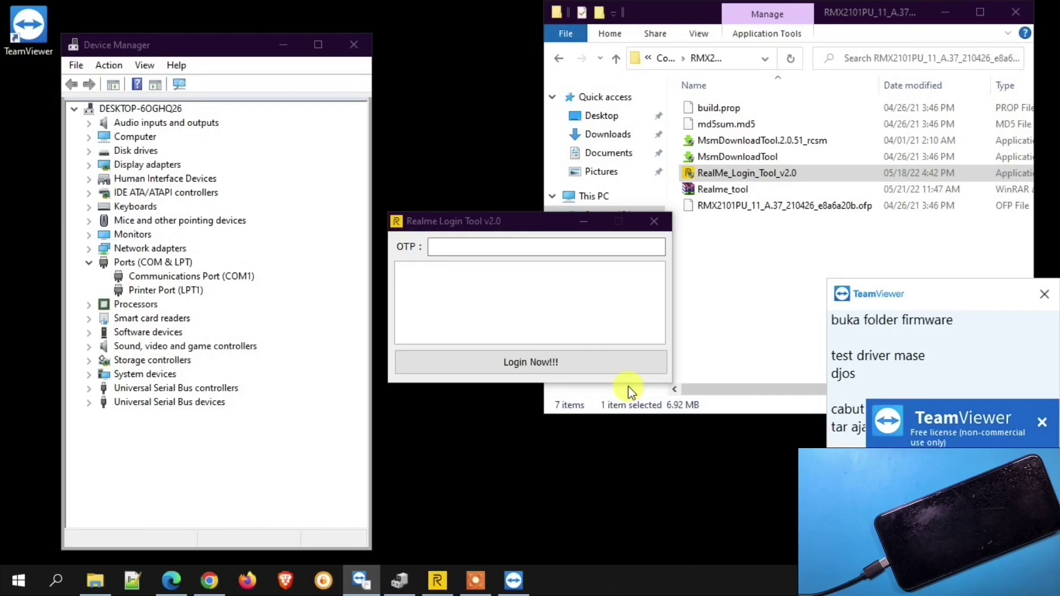
click(653, 221)
right_click(778, 179)
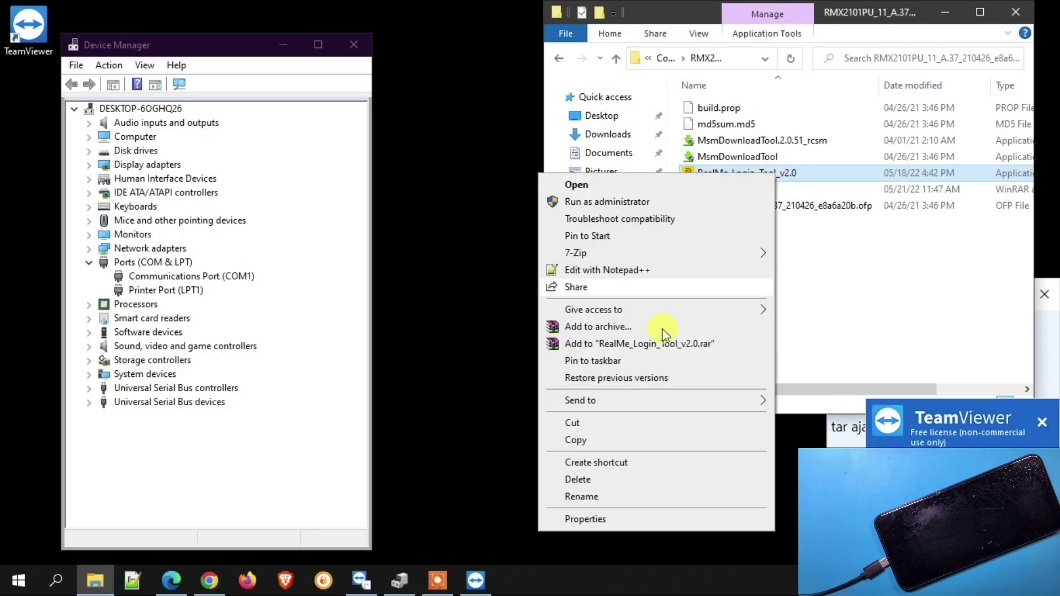
click(593, 481)
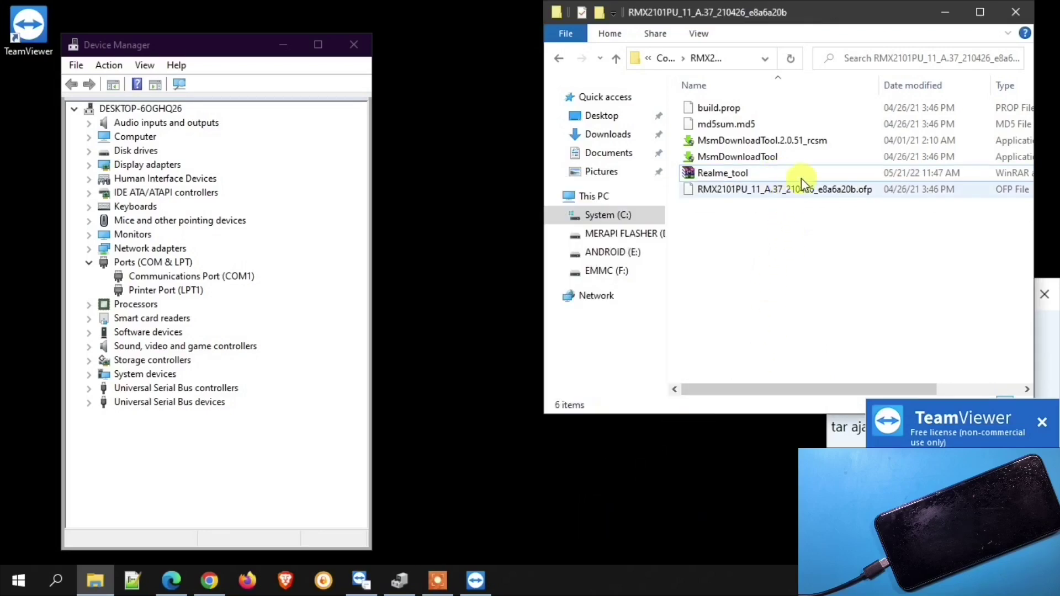
- Hide the RMX2101PU_11_A.37_TOUCHFIX TIPSTOP archive in the Compressed folder through its file attributes
click(559, 58)
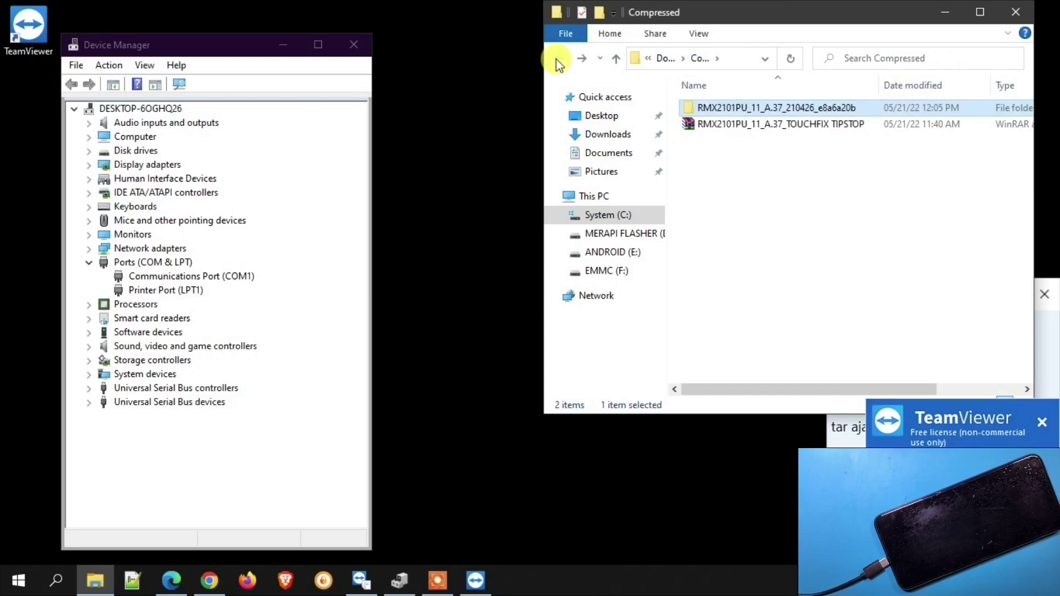
right_click(765, 123)
click(541, 441)
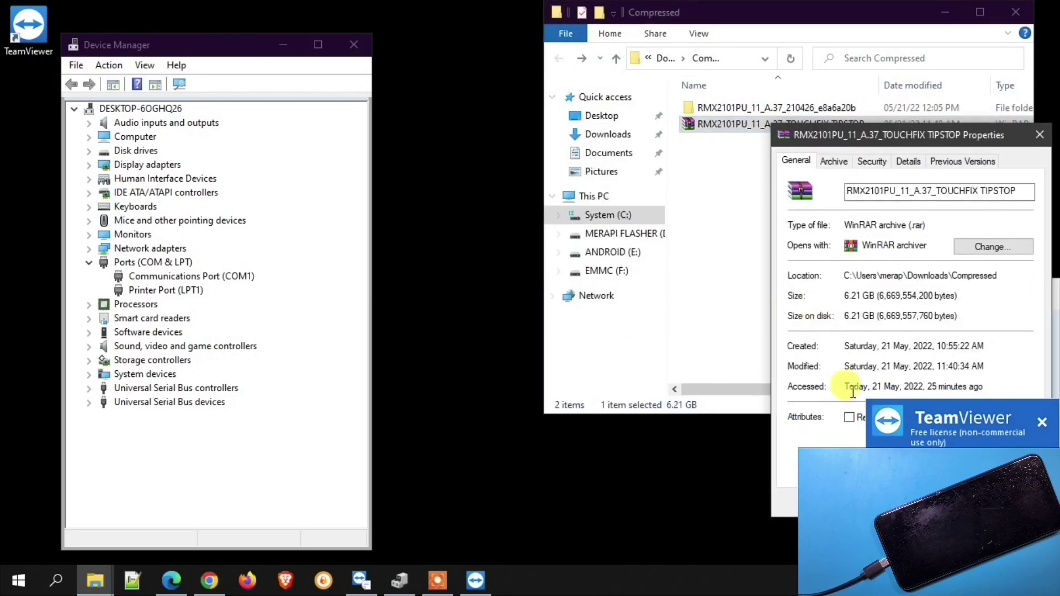
drag(893, 135, 608, 122)
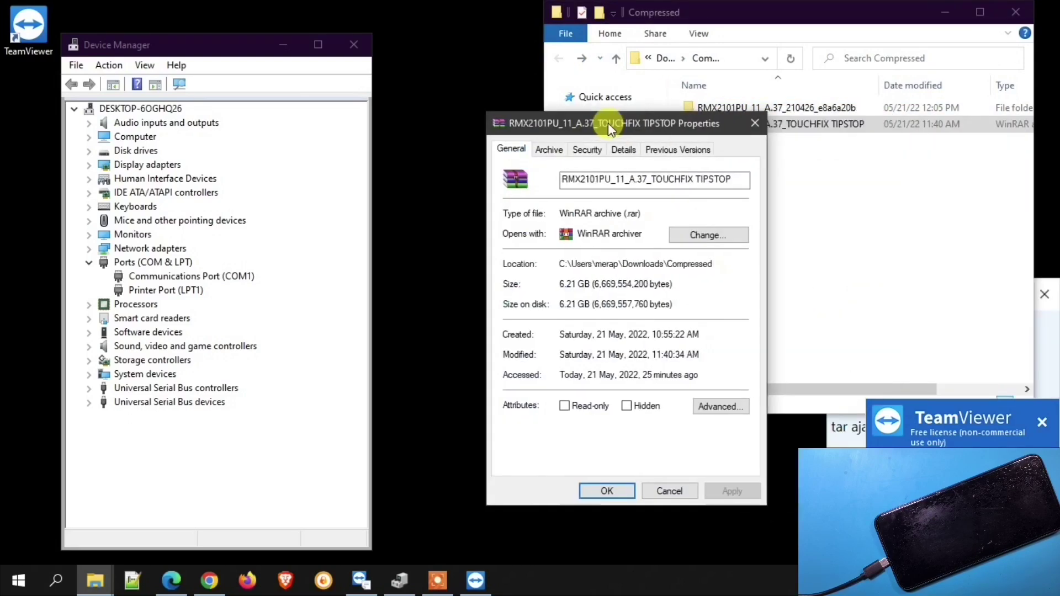
click(644, 408)
click(731, 490)
click(606, 490)
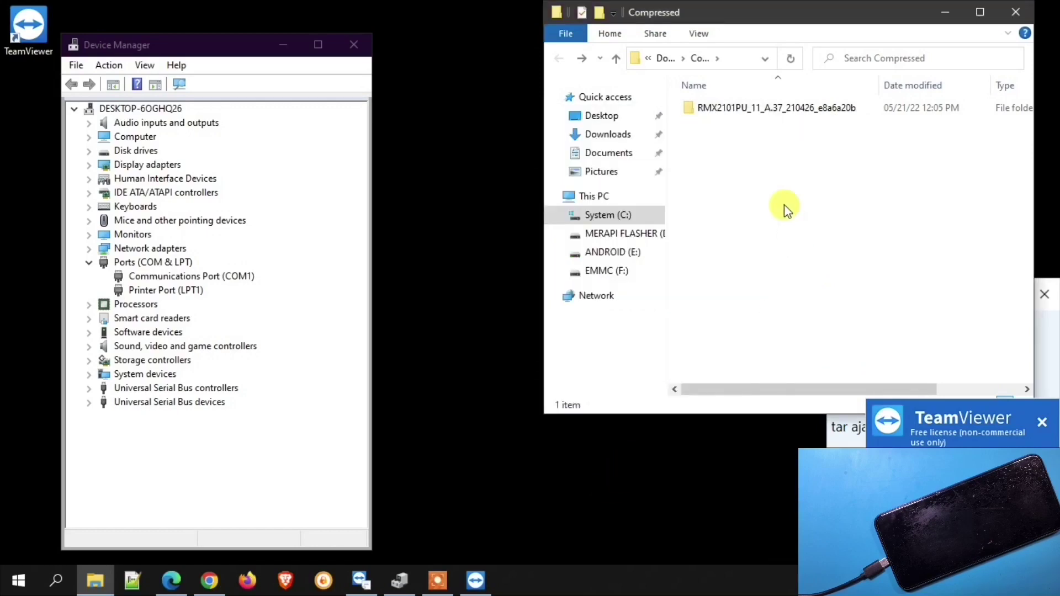
- Open the RMX2101PU_11_A.37_210426_e8a6a20b folder and close the filled TeamViewer note
double_click(781, 109)
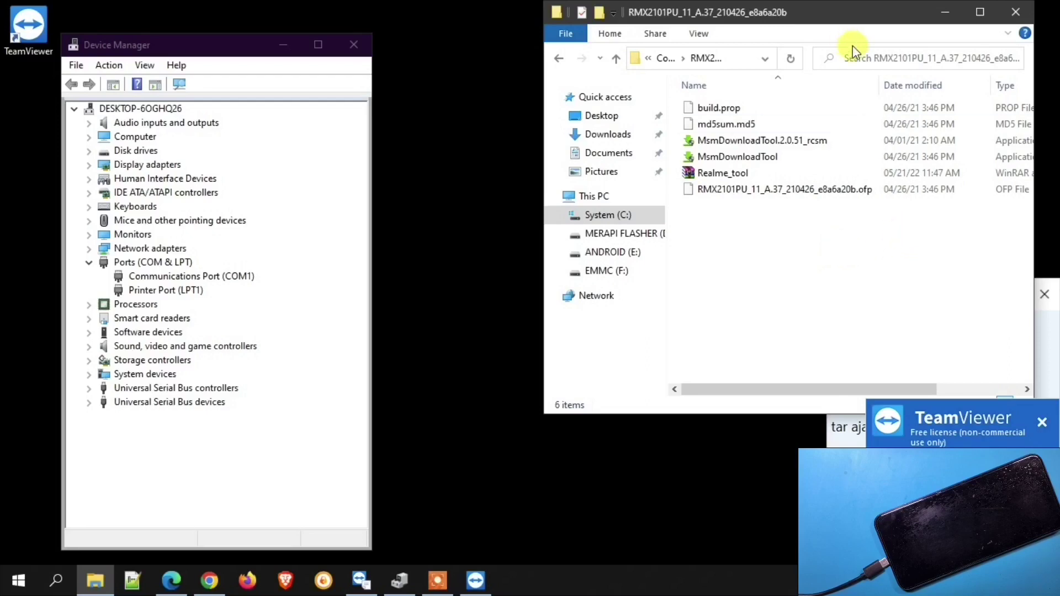
drag(853, 25, 652, 17)
click(1044, 294)
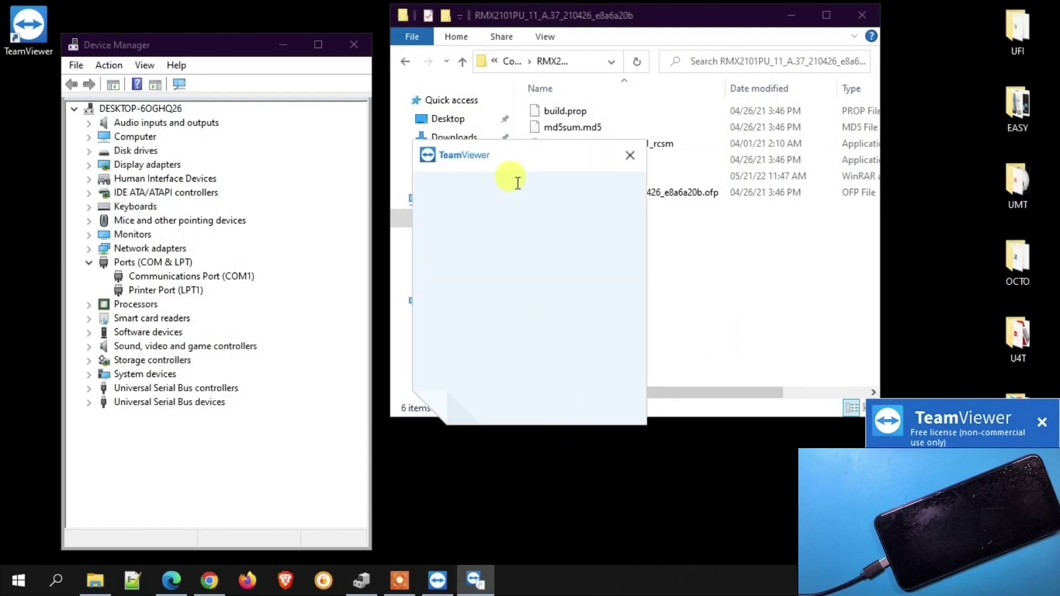
- Arrange Device Manager, the firmware folder window and the blank TeamViewer note side by side
drag(525, 151, 931, 23)
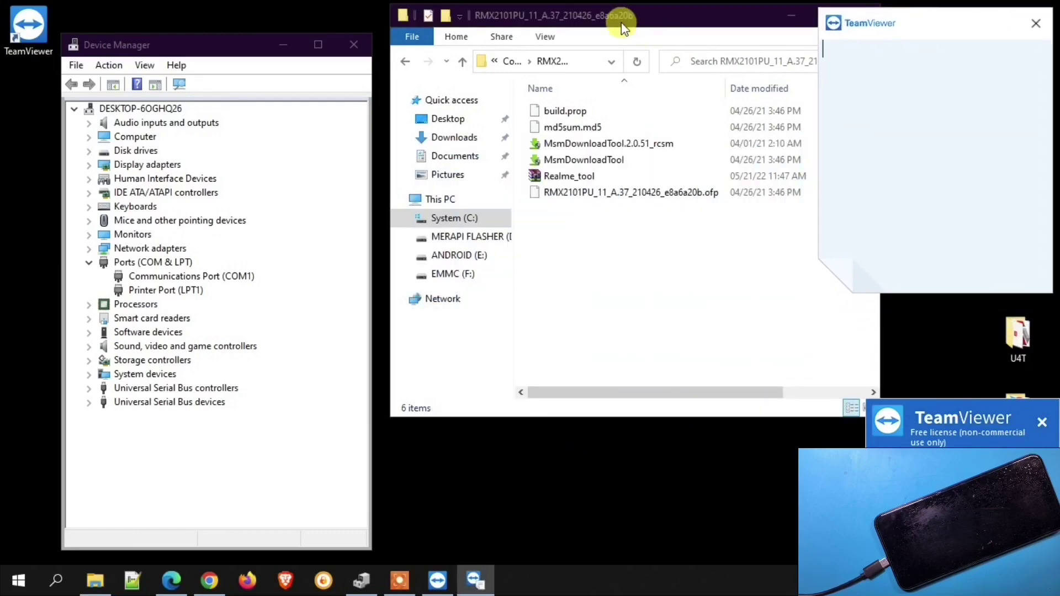
click(226, 50)
drag(227, 49, 170, 19)
drag(545, 16, 474, 20)
click(915, 178)
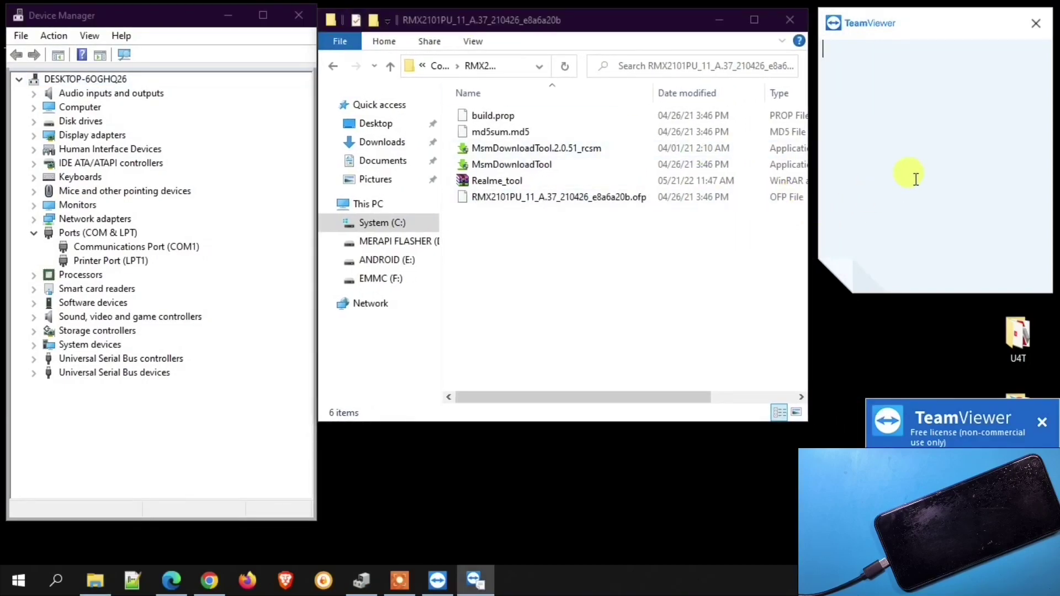
- Move the Realme_tool archive out of the firmware folder and copy update.zip into it
click(485, 181)
key(Down)
click(634, 294)
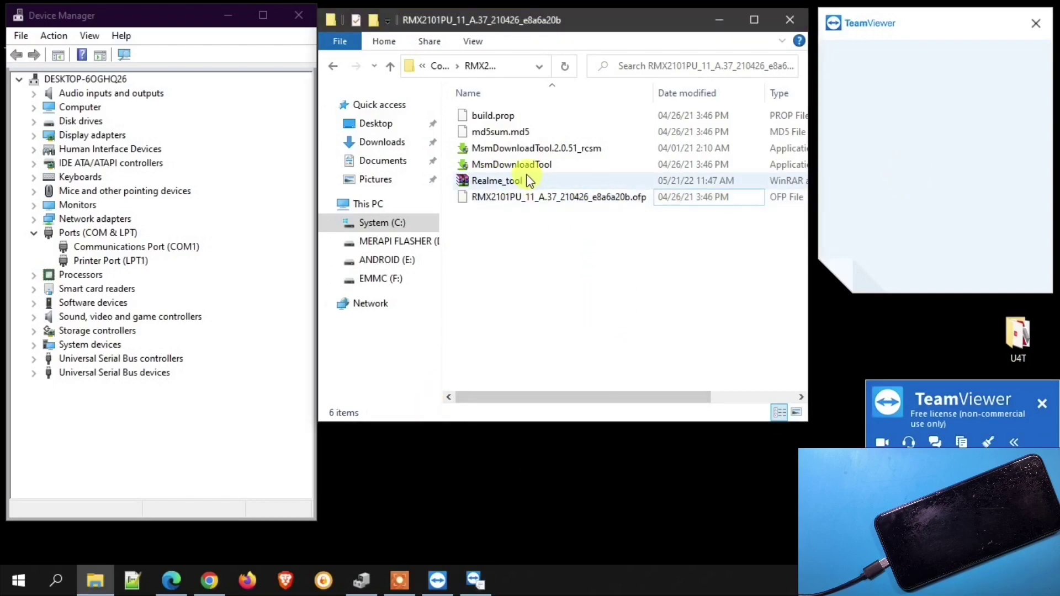
drag(529, 180, 1056, 99)
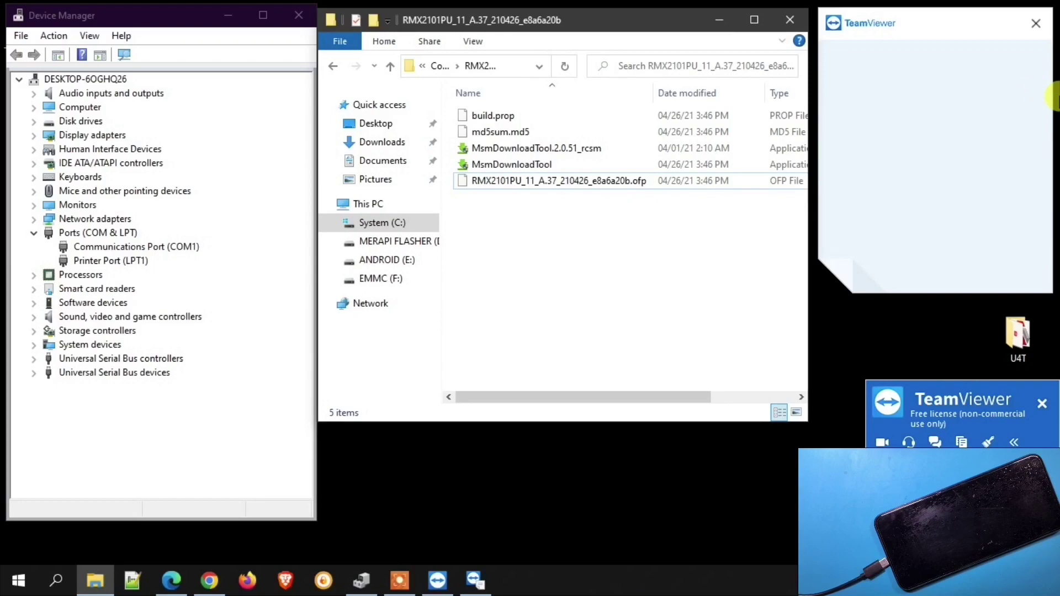
drag(1052, 97, 533, 273)
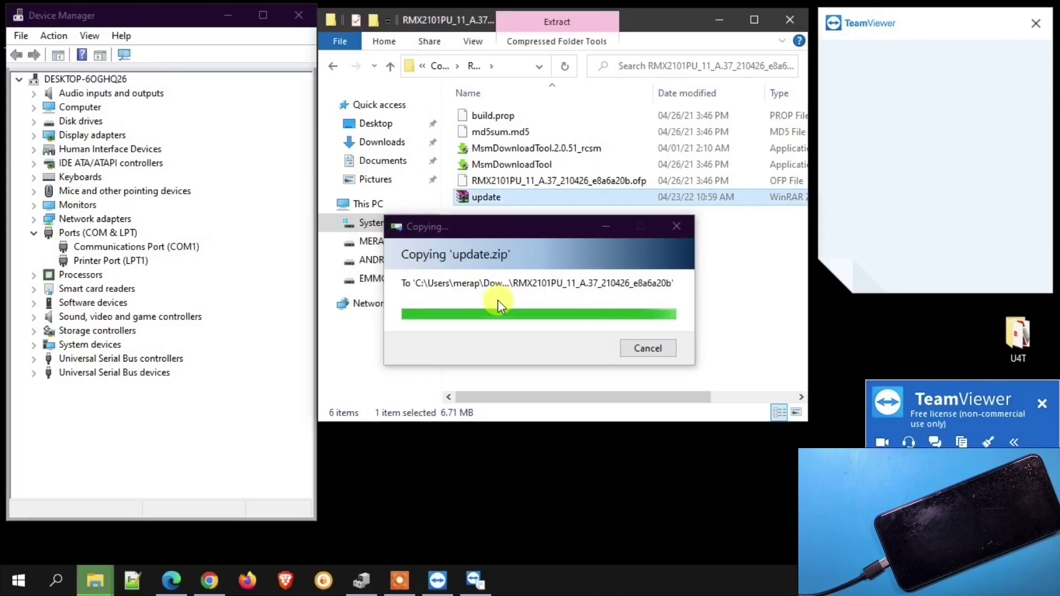
- Extract update.zip into its own update folder and pick up RealMe_Login_Tool_v2.0 from there
right_click(616, 205)
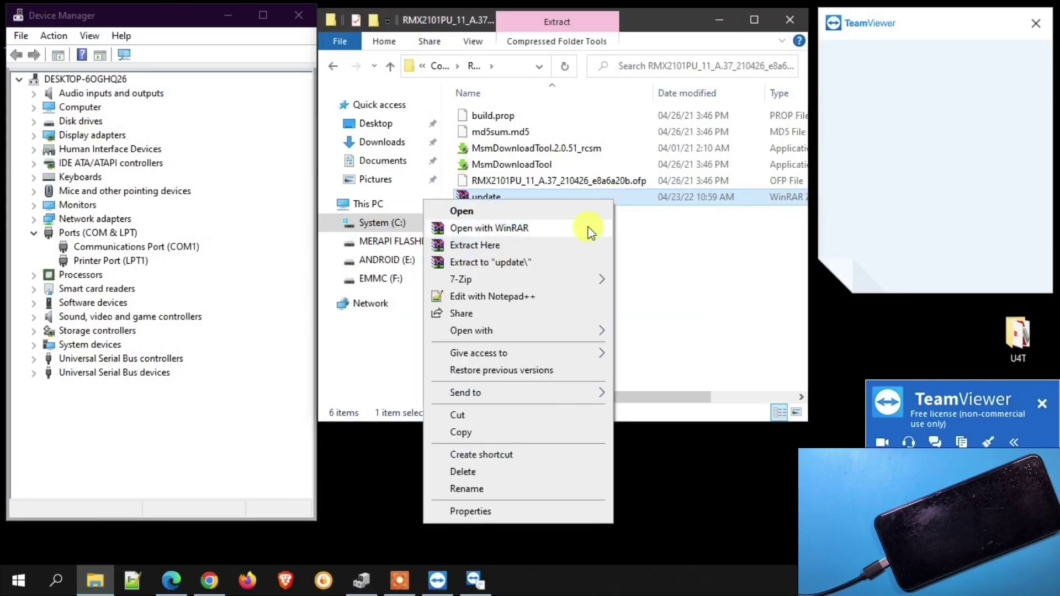
click(533, 260)
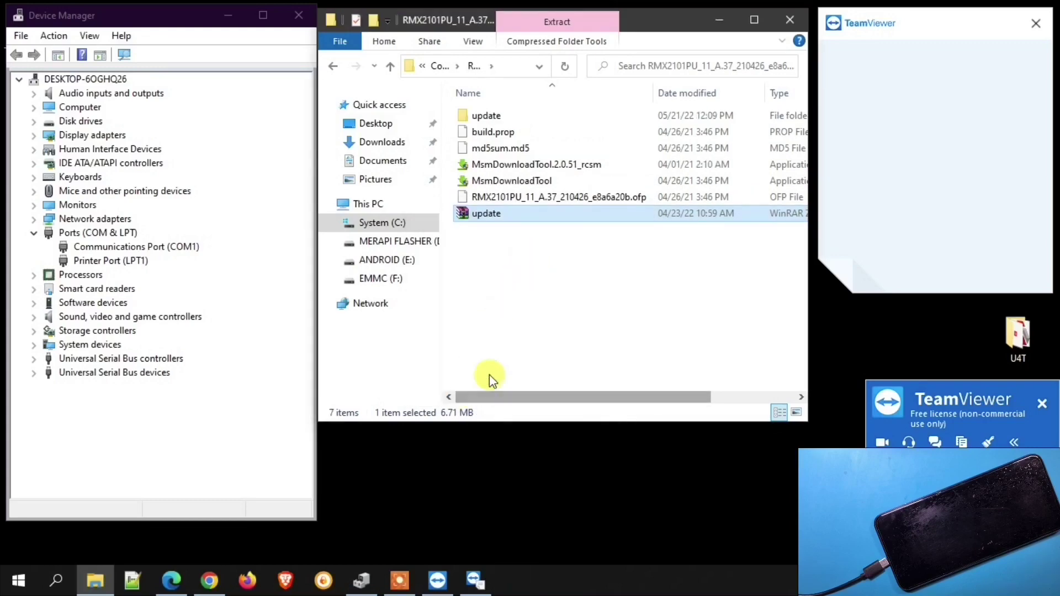
double_click(485, 115)
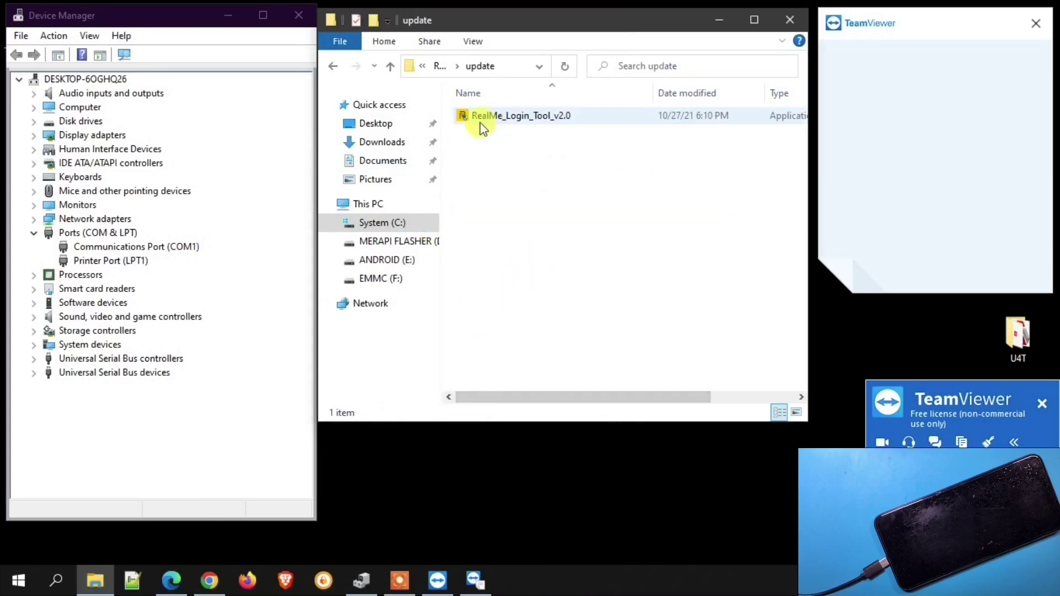
click(487, 117)
- Paste RealMe_Login_Tool_v2.0 into the firmware folder and launch it
click(442, 67)
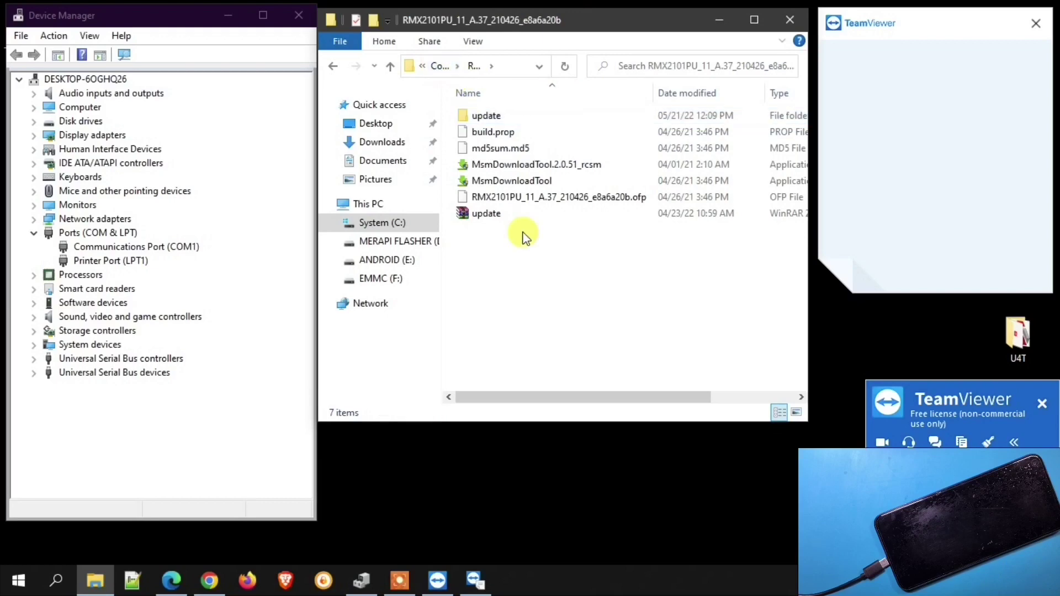
click(528, 198)
double_click(528, 198)
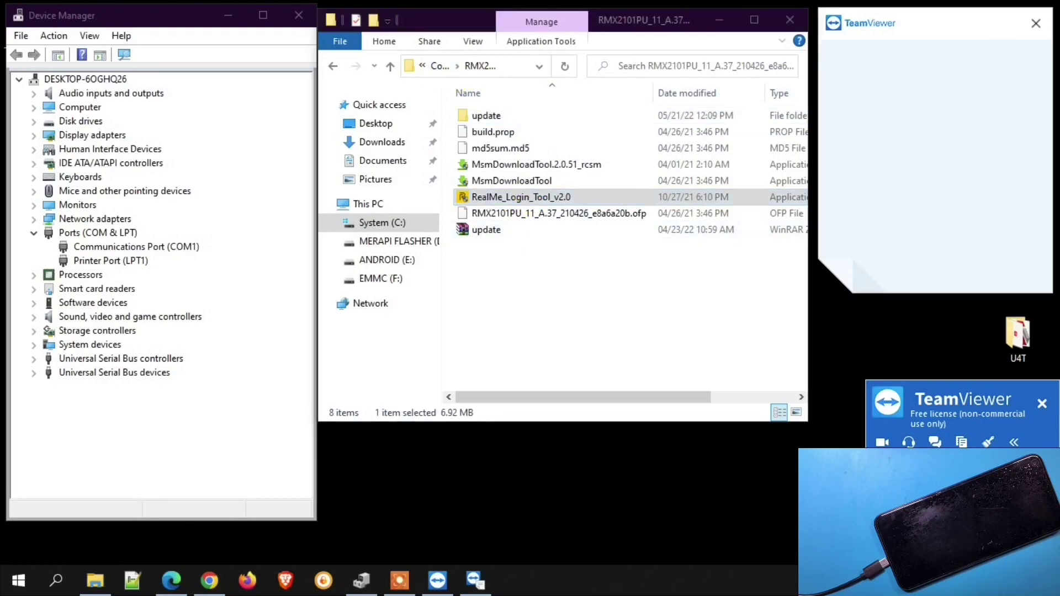
- Delete the MsmDownloadTool application from the firmware folder and log in with the Realme Login Tool
click(549, 180)
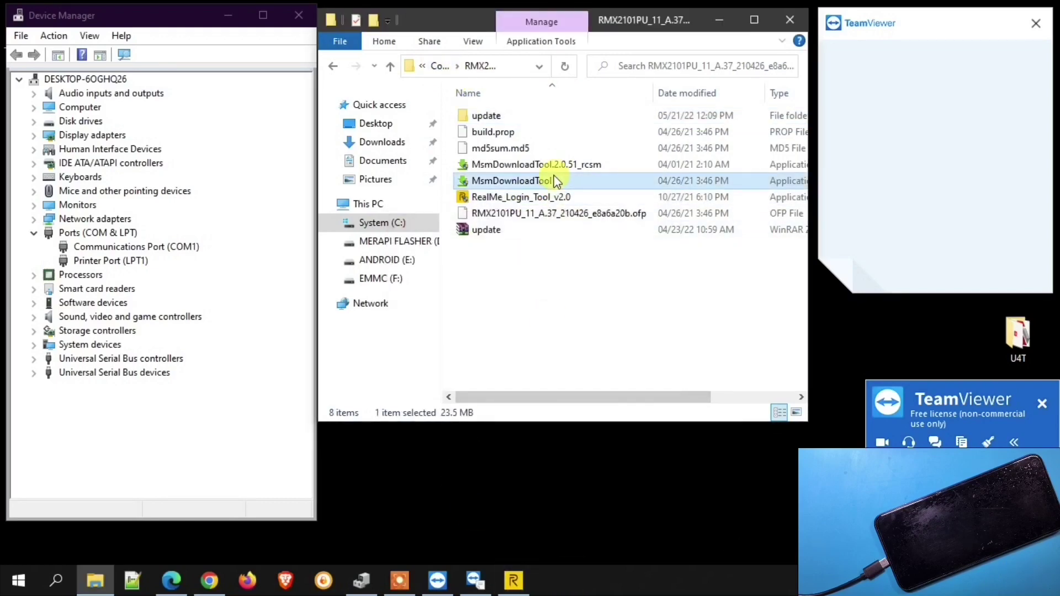
key(Delete)
click(522, 573)
click(588, 362)
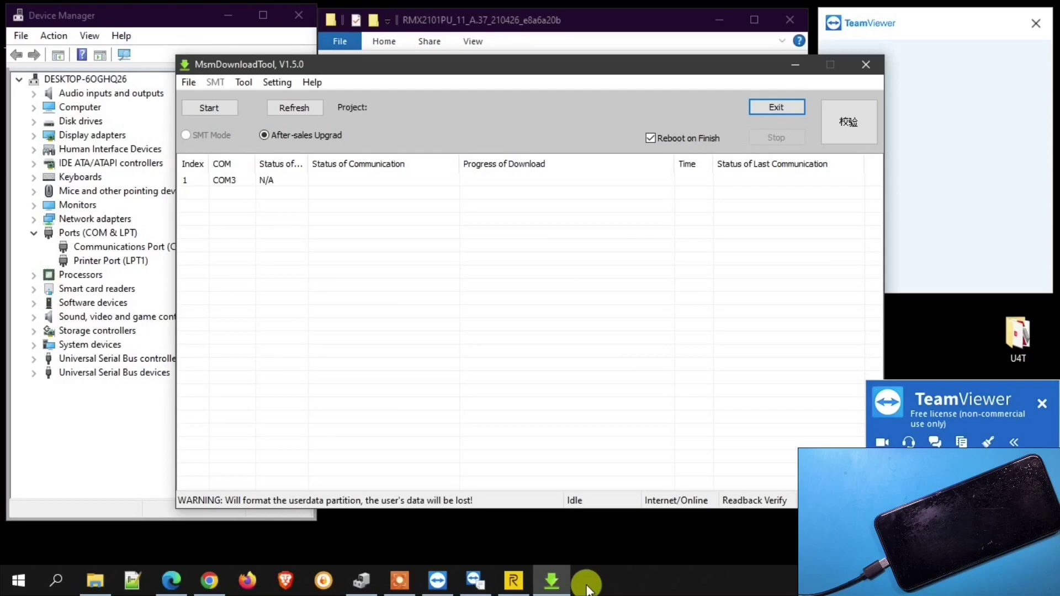
- Load RMX2101PU_11_A.37_210426_e8a6a20b.ofp into MsmDownloadTool with project 20671
drag(435, 64, 417, 225)
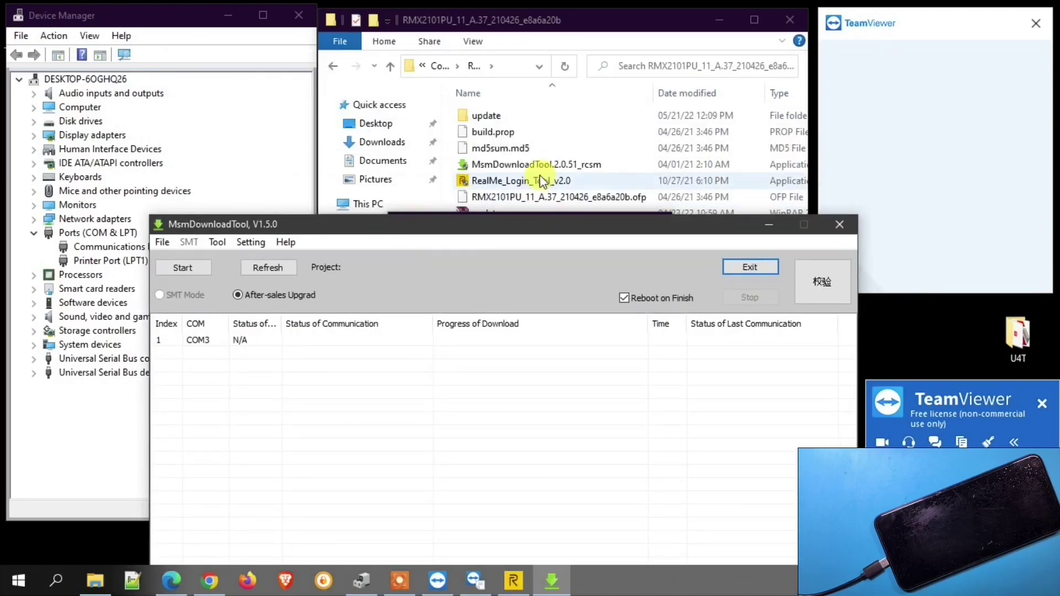
drag(530, 197, 303, 397)
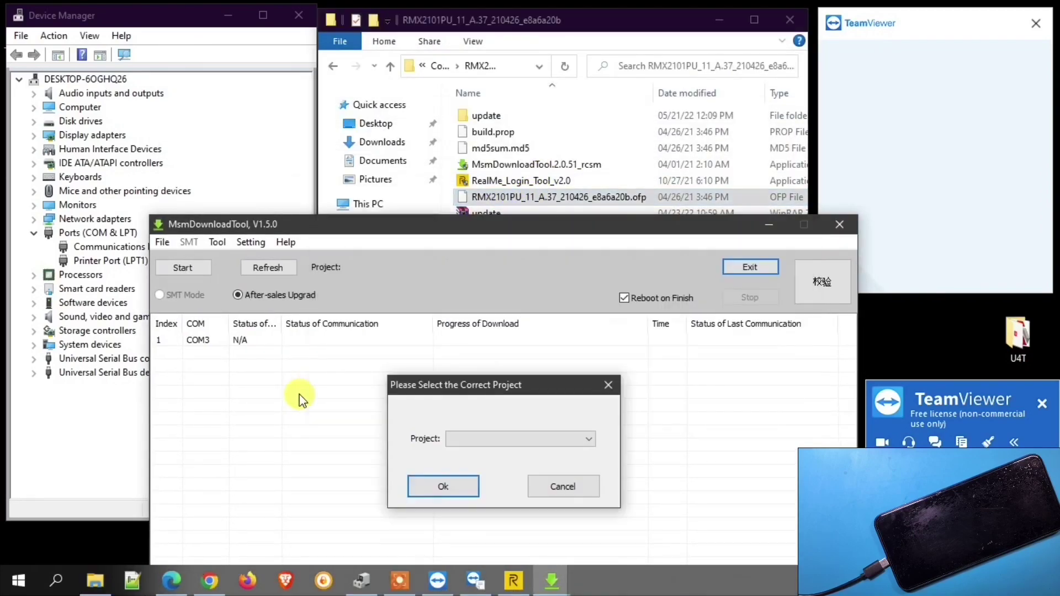
click(463, 436)
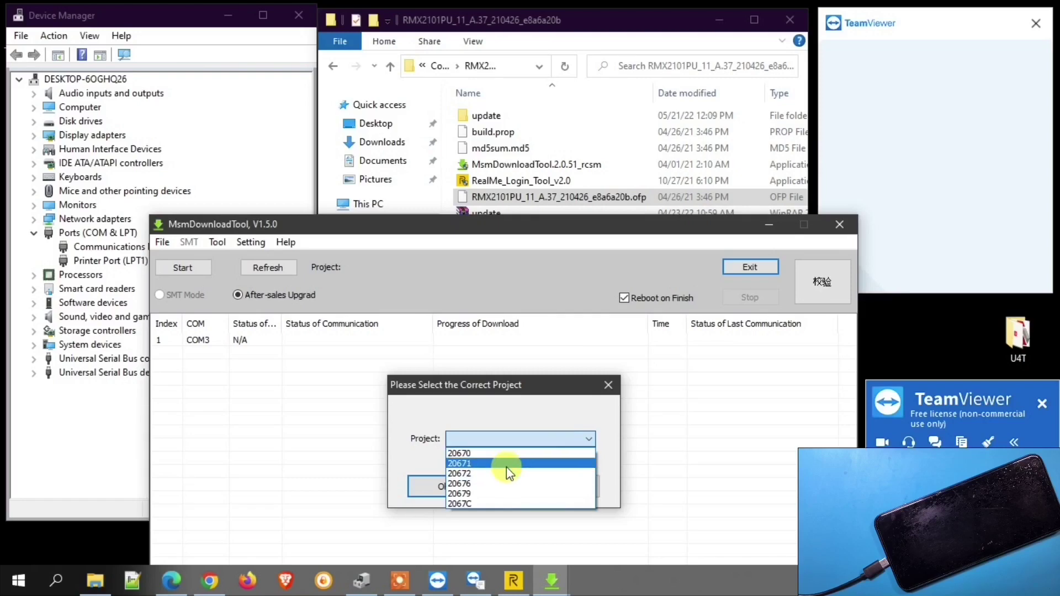
click(506, 467)
click(431, 486)
- Start the firmware download, accept formatting the userdata partition, and move the MsmDownloadTool window clear
click(199, 267)
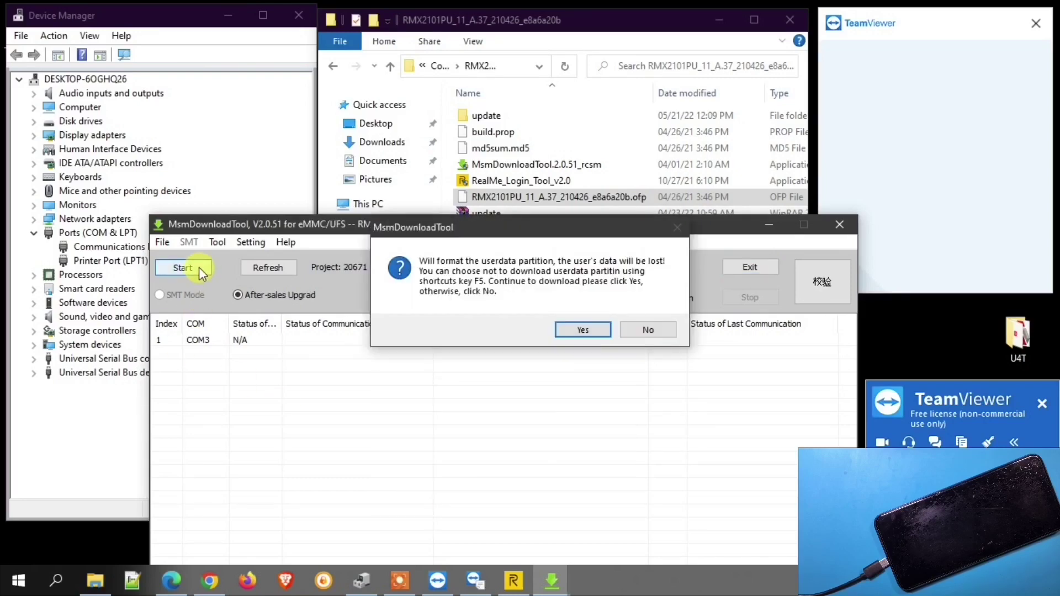
key(Return)
drag(436, 227, 430, 32)
- Write "tahan vol -+ colok" in the TeamViewer note and start a new line
click(882, 190)
text(tah)
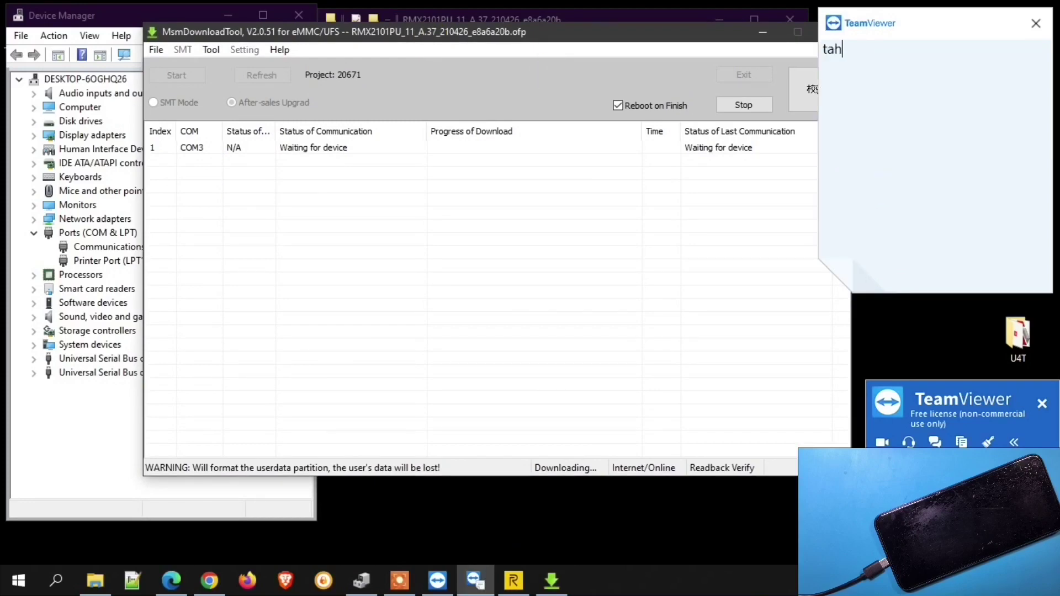
text(an vol -+ colok)
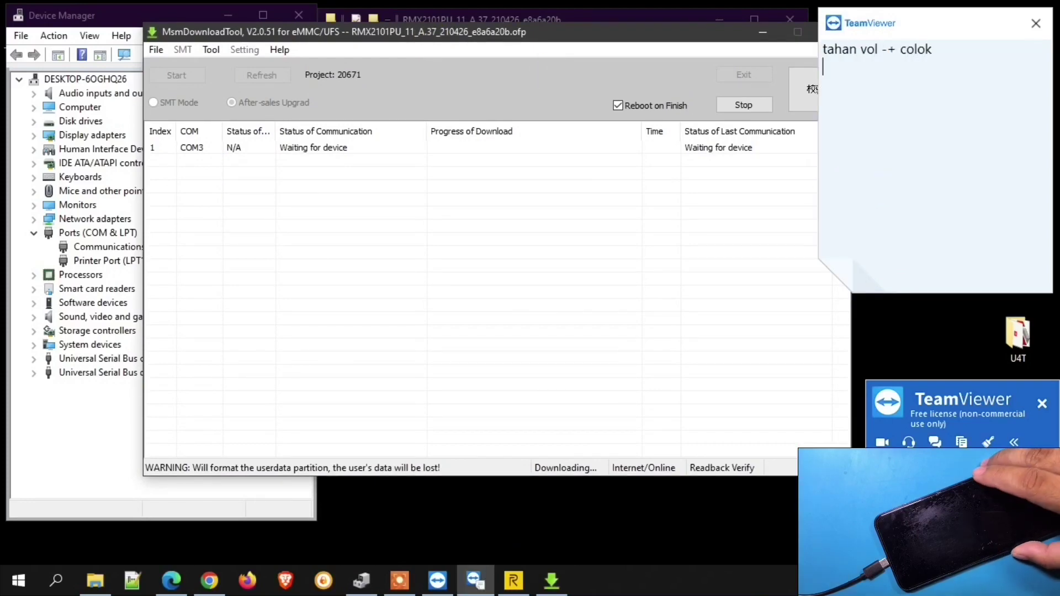
key(Return)
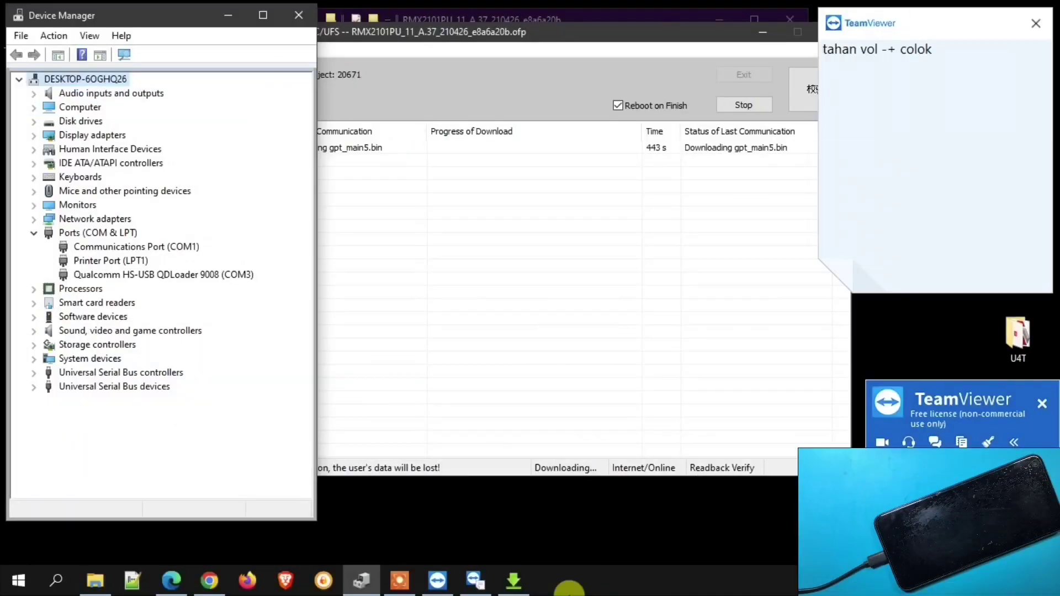
- Stop the MsmDownloadTool download session and exit the tool
click(331, 146)
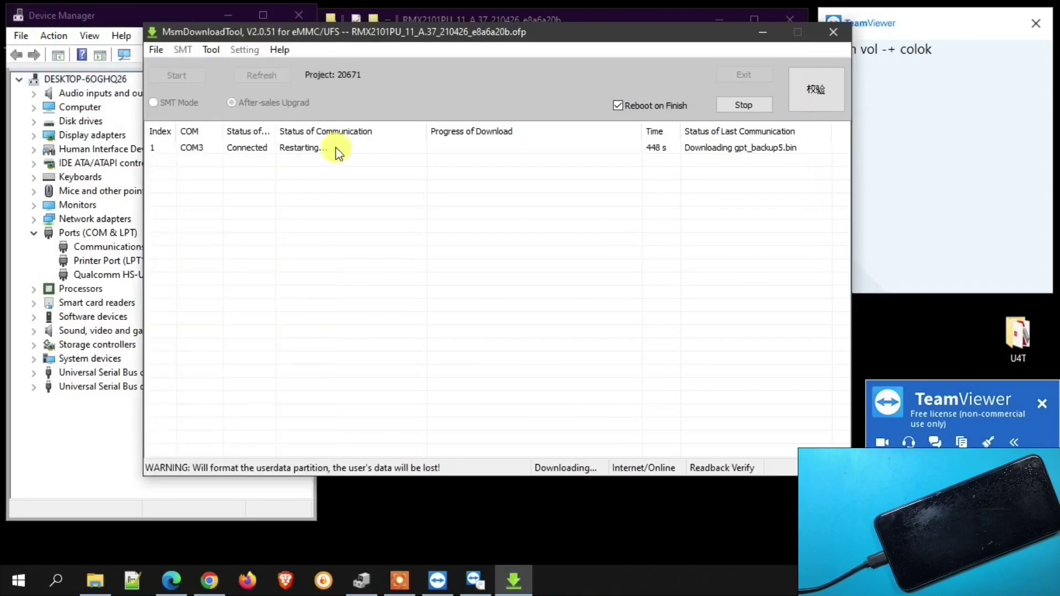
click(757, 107)
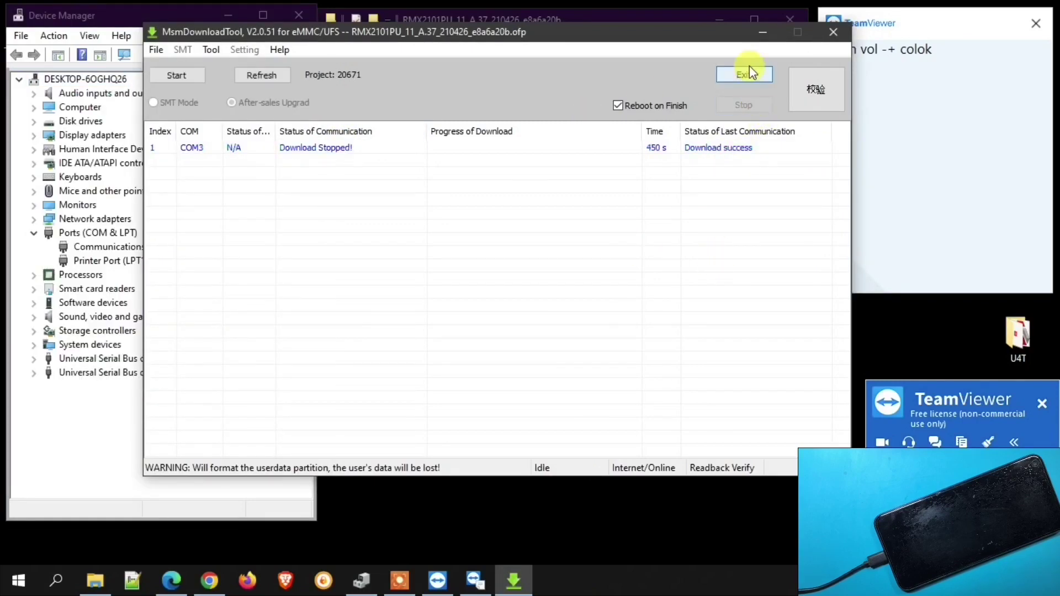
click(746, 71)
key(Return)
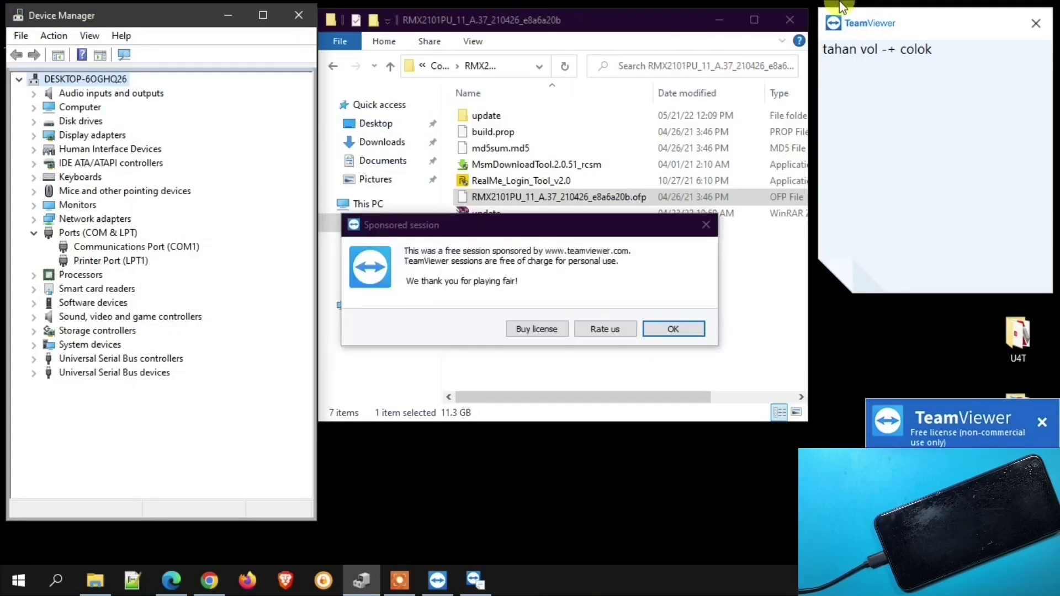
- Dismiss the sponsored session notice and add the line "test jajal om" to the TeamViewer note
click(689, 332)
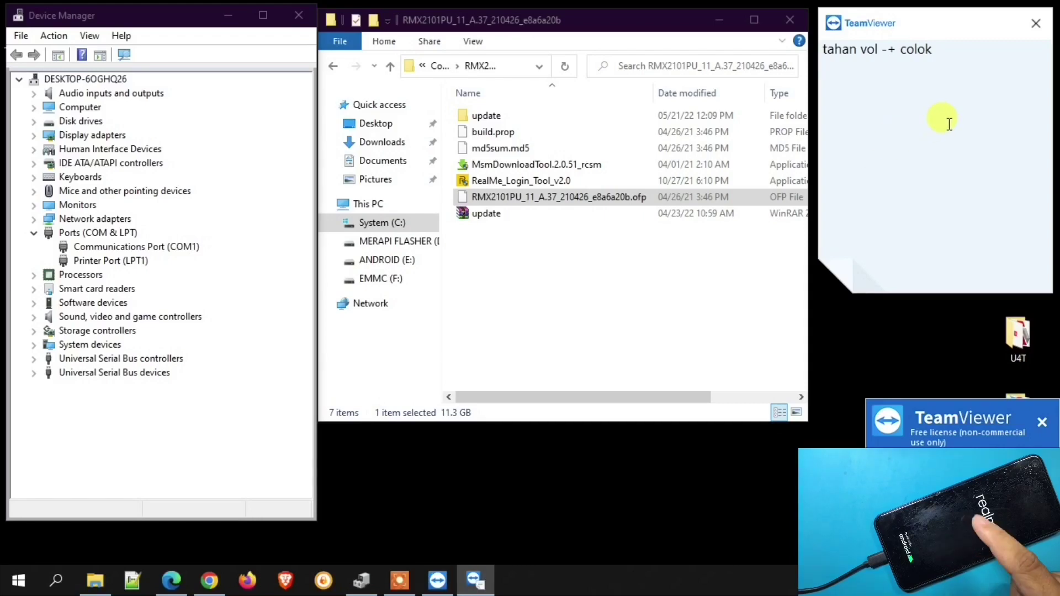
text(tes)
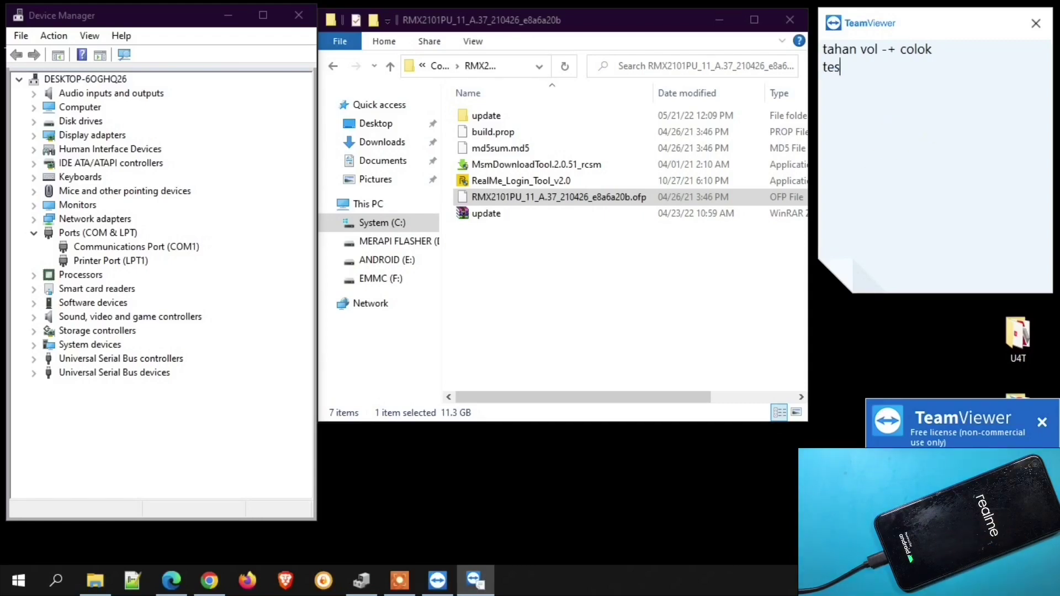
text(t jajal om)
key(Return)
- Write the reply "SIAP NDAN" in capitals below a blank line in the TeamViewer note
text(siap)
key(BackSpace)
key(BackSpace)
key(BackSpace)
key(BackSpace)
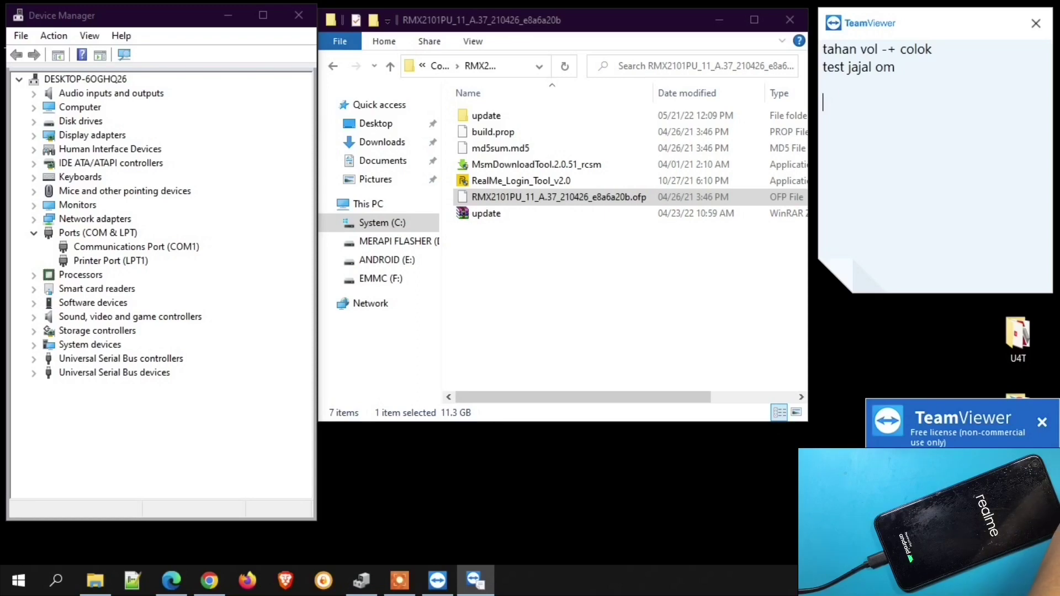
text(SIAP NDAN)
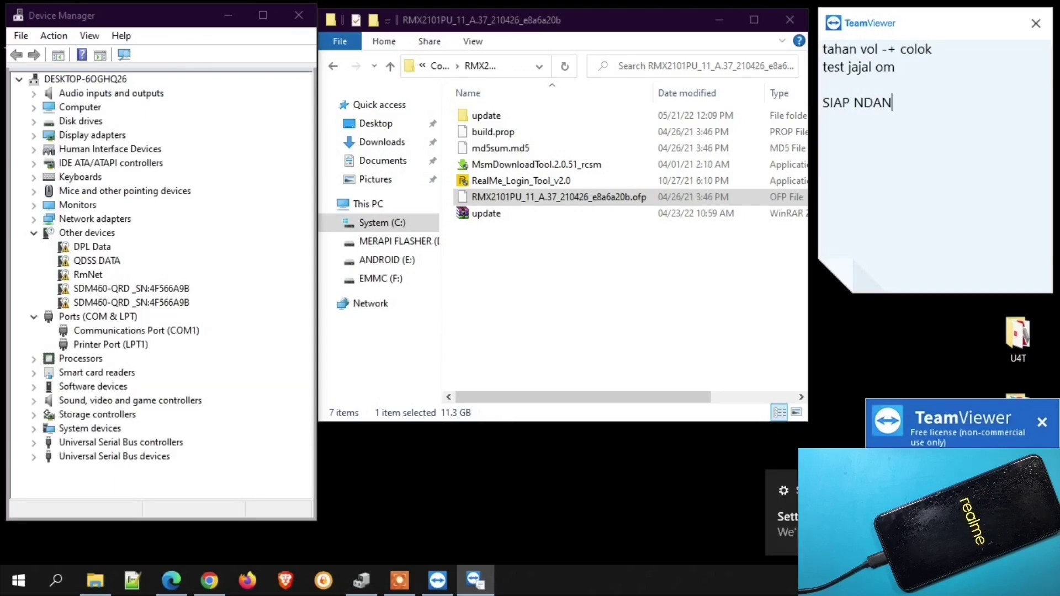
- Add the message "nek keno jalu videone ya mas, kirim w.a" to the TeamViewer note and leave a blank line after it
key(Return)
text(nek ke)
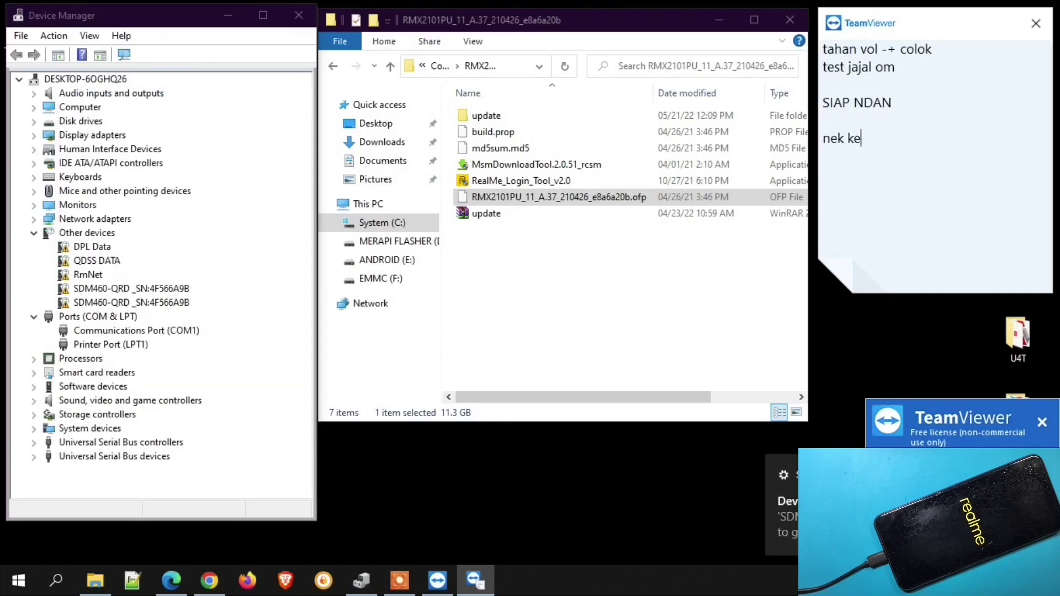
text(no jalu videone ya mas, kirim w.a)
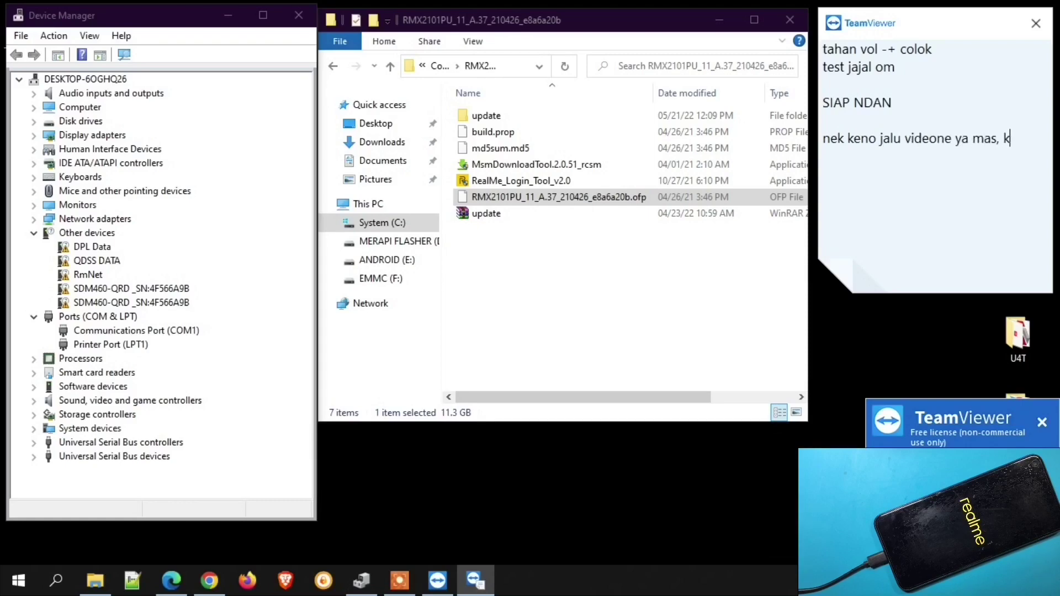
key(Return)
key(Return)
- Write the reply "ASIAPPP JURAGAAAN" in the TeamViewer note and dismiss the sponsored session notice
text(ASIAPPP JURAGF)
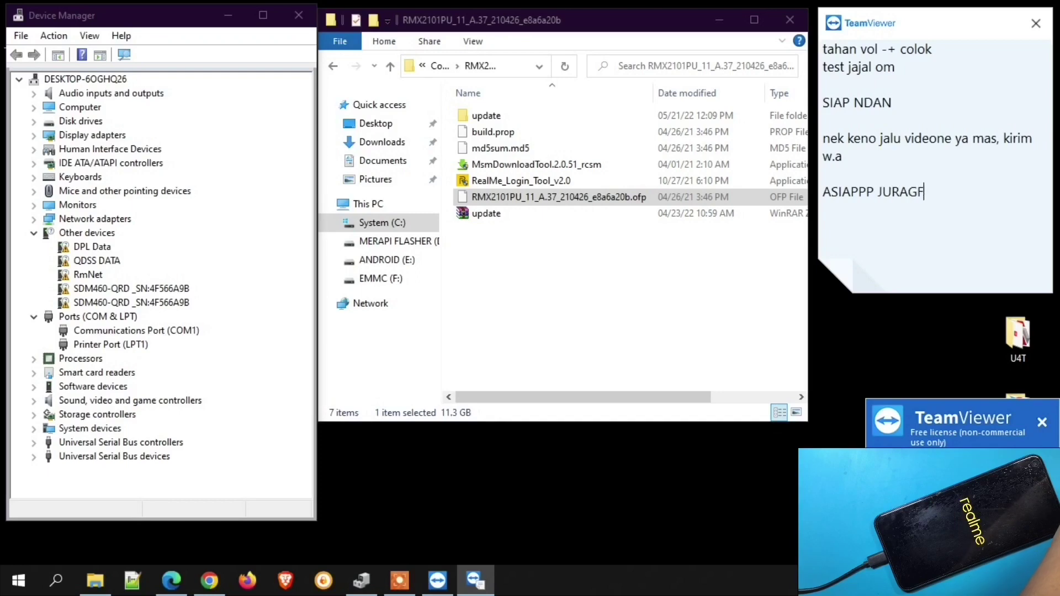
text(AA)
key(BackSpace)
key(BackSpace)
key(BackSpace)
text(AAAN)
key(Return)
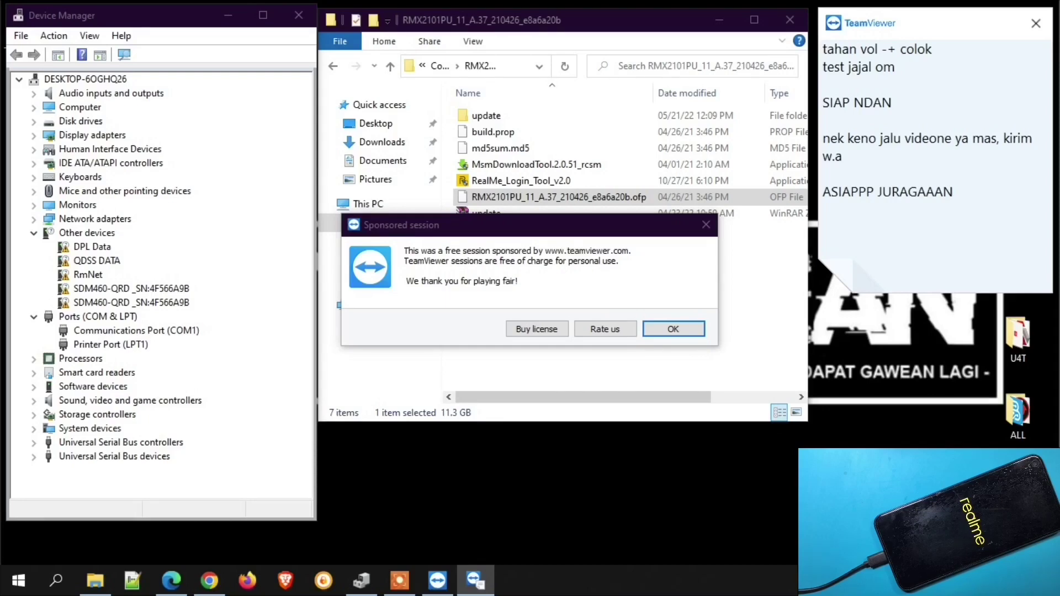
click(672, 330)
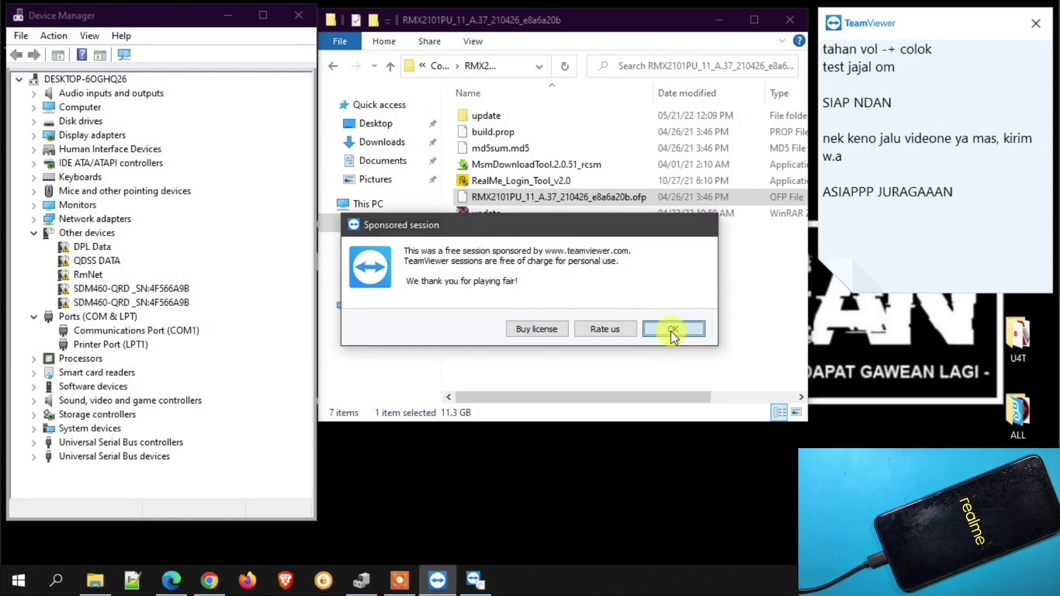
- Switch to Notepad++ and write "all tutorial.net sudah offline" as the first line of the new file
click(133, 580)
text(al)
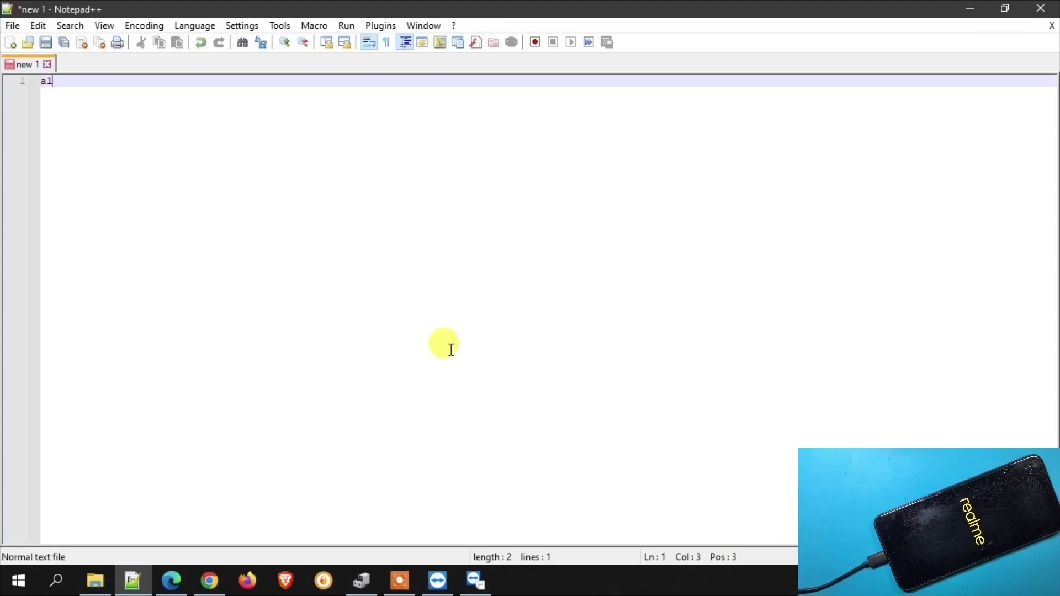
text(l tutor)
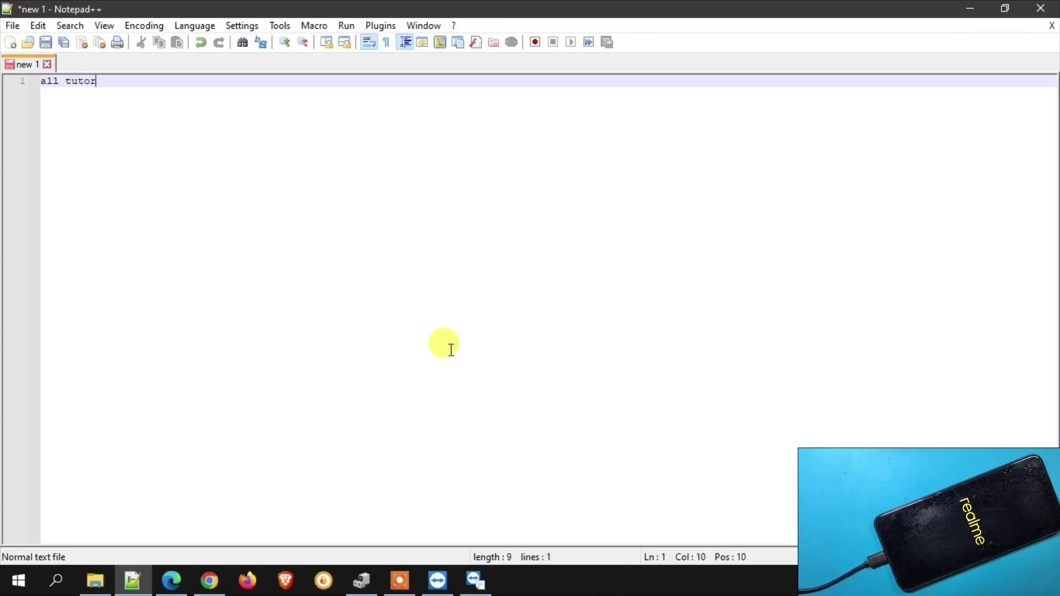
text(ial.net suda)
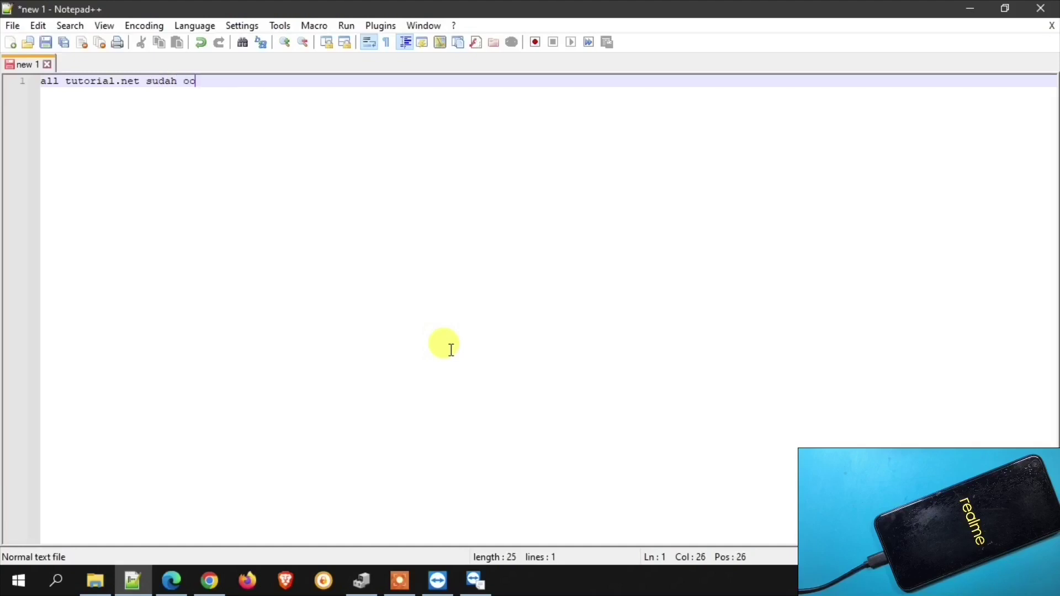
text(h offline)
key(Return)
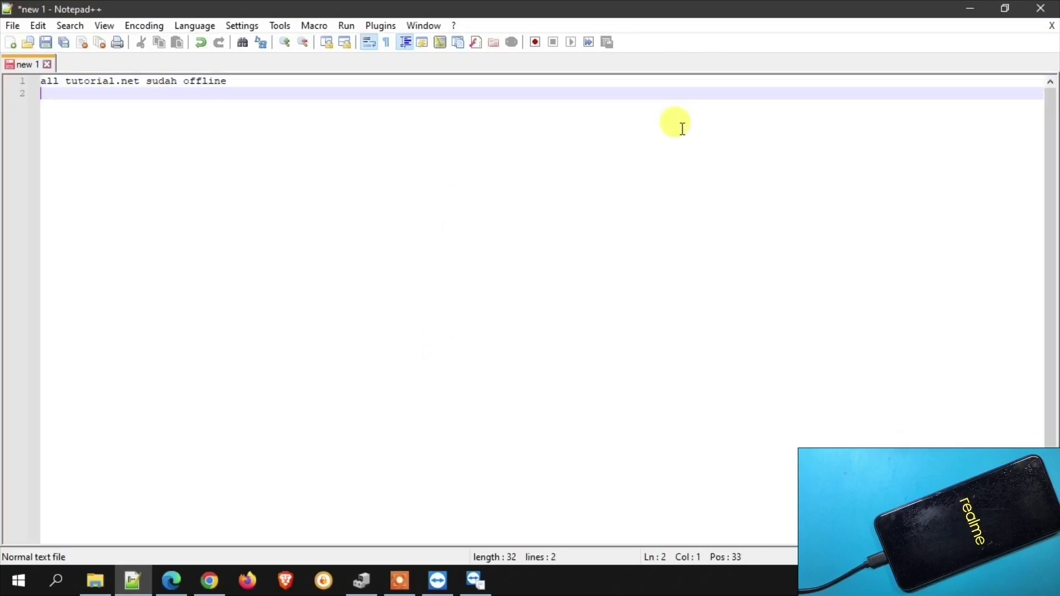
- Write "sekarang kita fokus ke hpnya" on the second line and minimize the Notepad++ window
text(sekarang kita f)
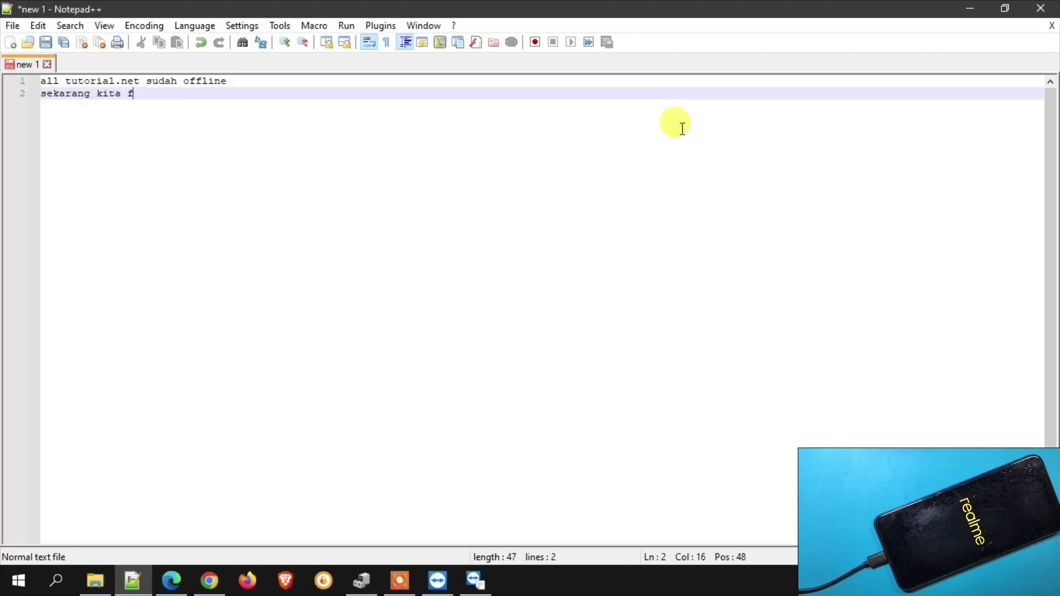
text(okus ke hpnya)
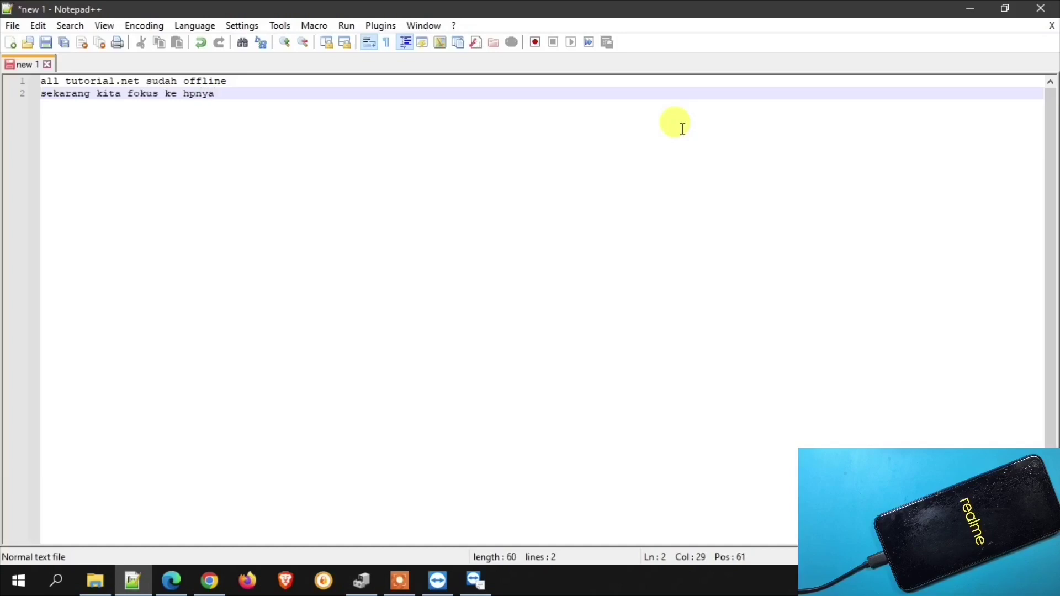
click(970, 8)
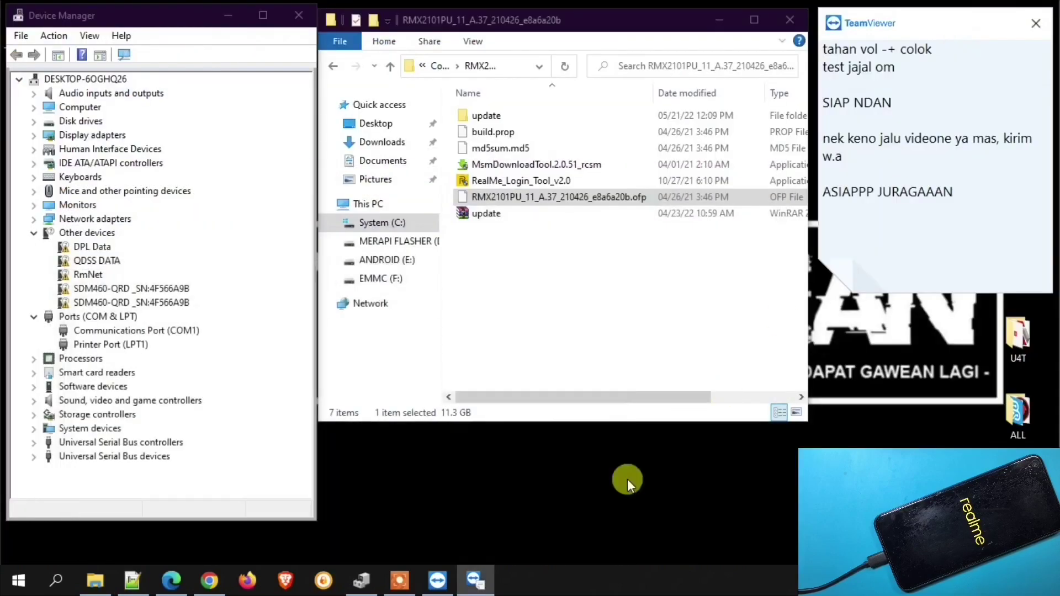